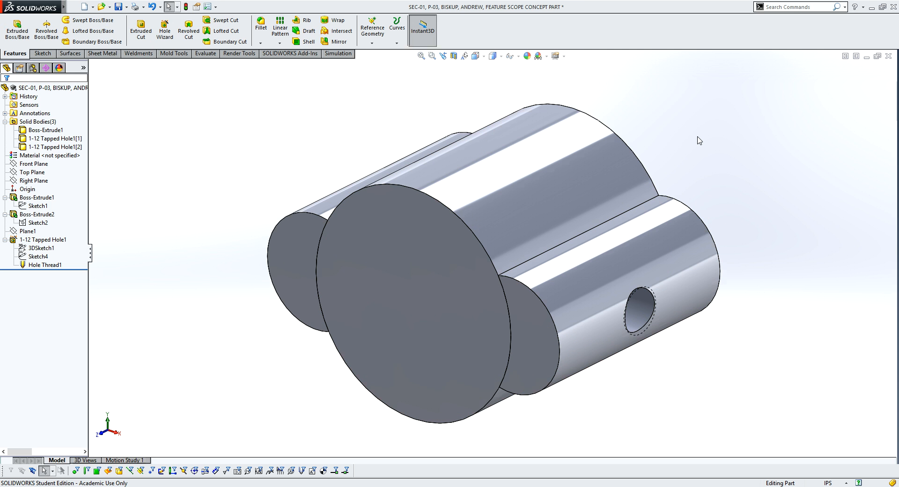
Examine the end faces of the central and side cylinders together with Sketch2 and Plane1 behind them
middle_click_drag(698, 141, 697, 140)
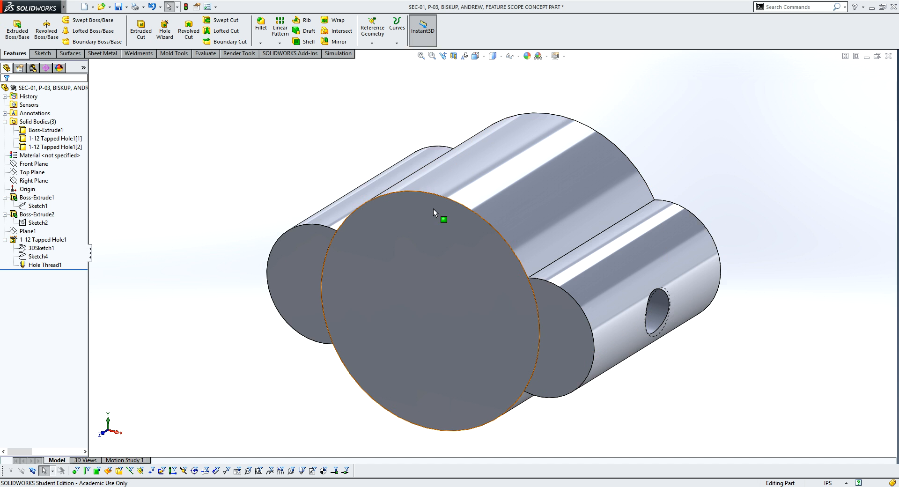
left_click(451, 215)
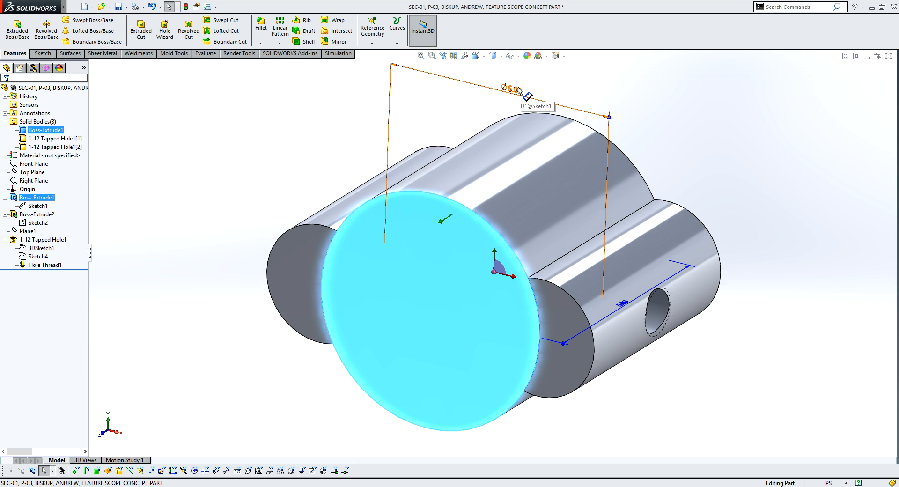
left_click(172, 157)
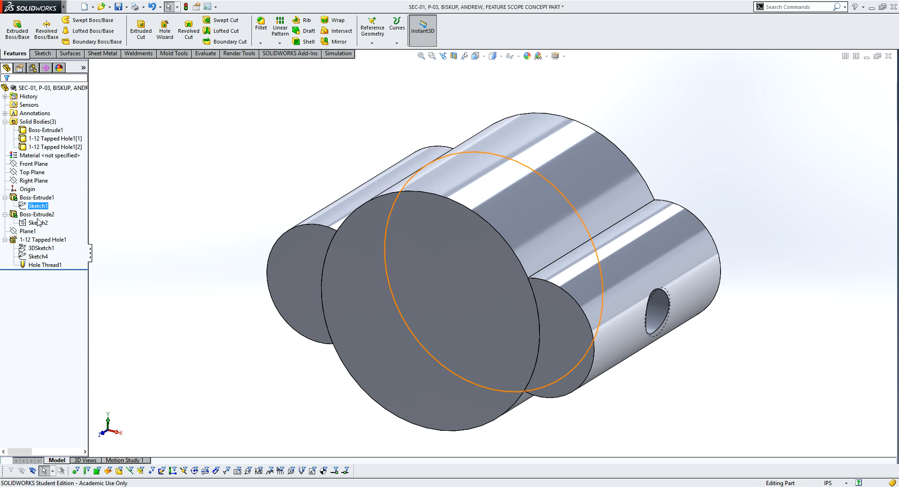
left_click(294, 254)
left_click(559, 337)
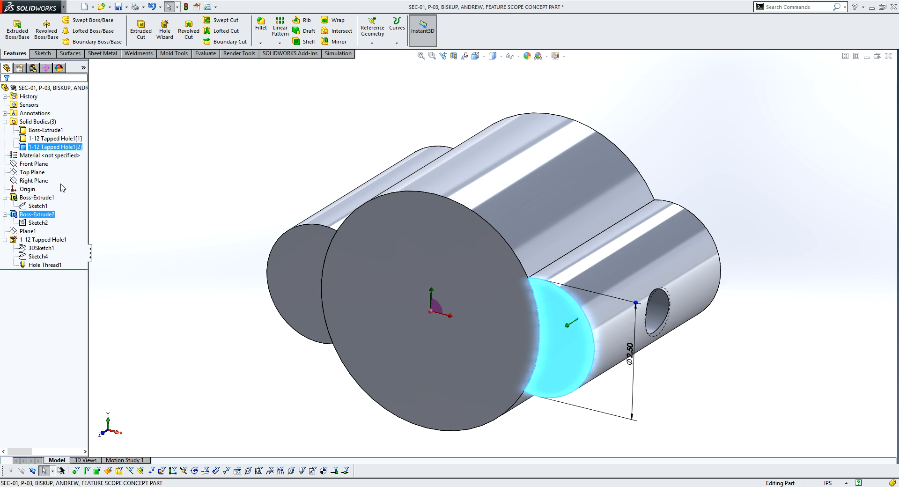
left_click(38, 222)
left_click(47, 231, "ctrl")
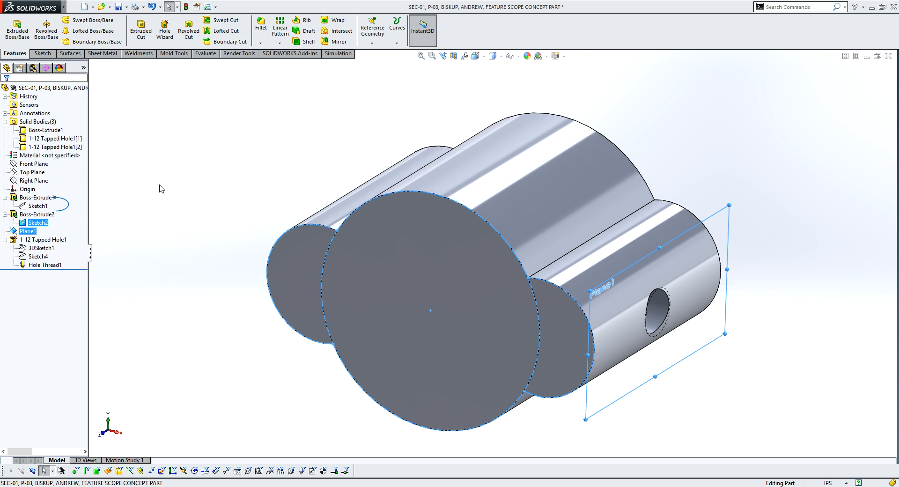
right_click(29, 224)
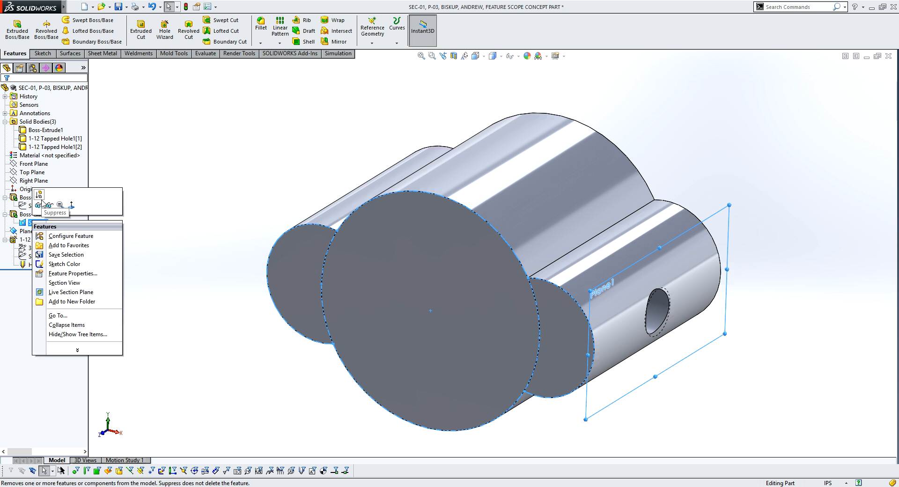
left_click(32, 218)
Open Sketch2 for editing, inspect its circles and relations from several angles, and exit the sketch
left_click(22, 225)
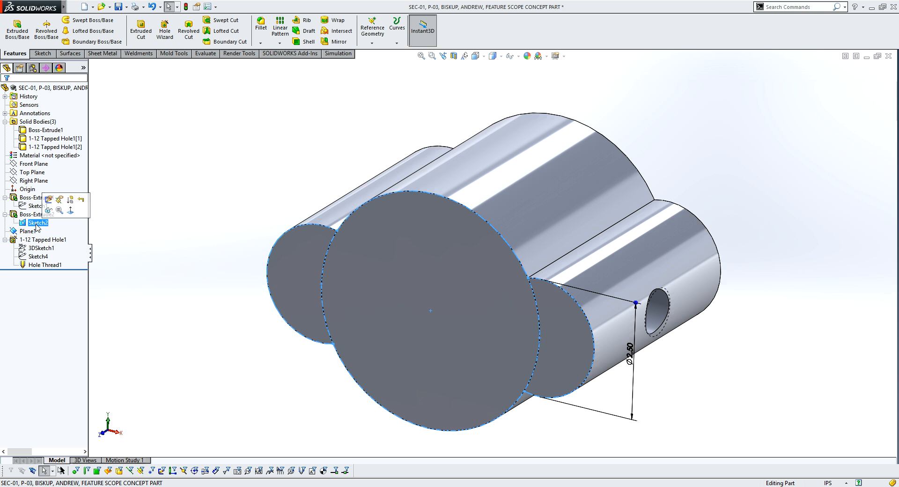
left_click(49, 198)
middle_click_drag(264, 158, 445, 153)
left_click(476, 249)
middle_click_drag(314, 262, 299, 229)
left_click(334, 231)
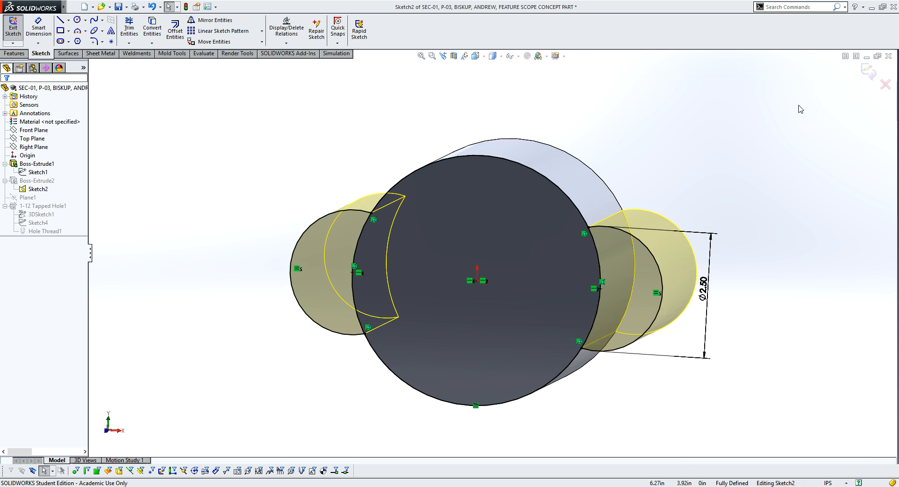
middle_click_drag(400, 235, 806, 124)
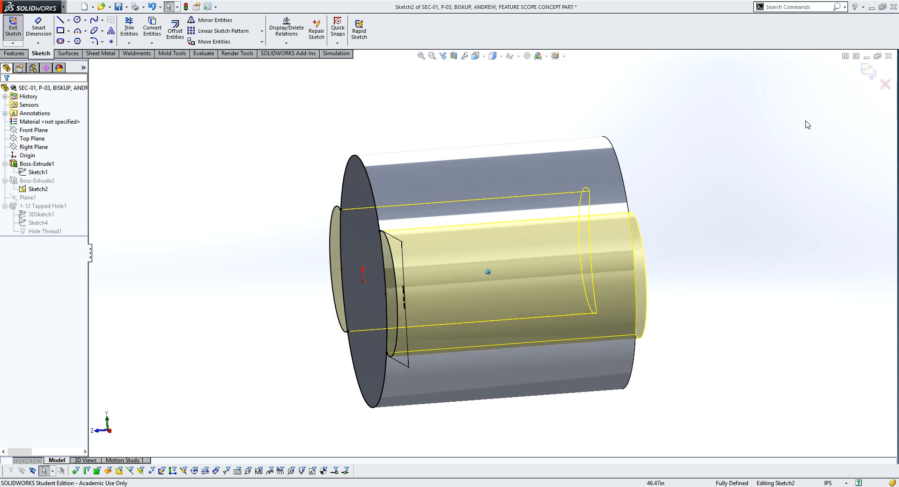
left_click(867, 71)
Edit the Boss-Extrude2 feature, review its selected contours, and turn on Merge result
left_click(25, 224)
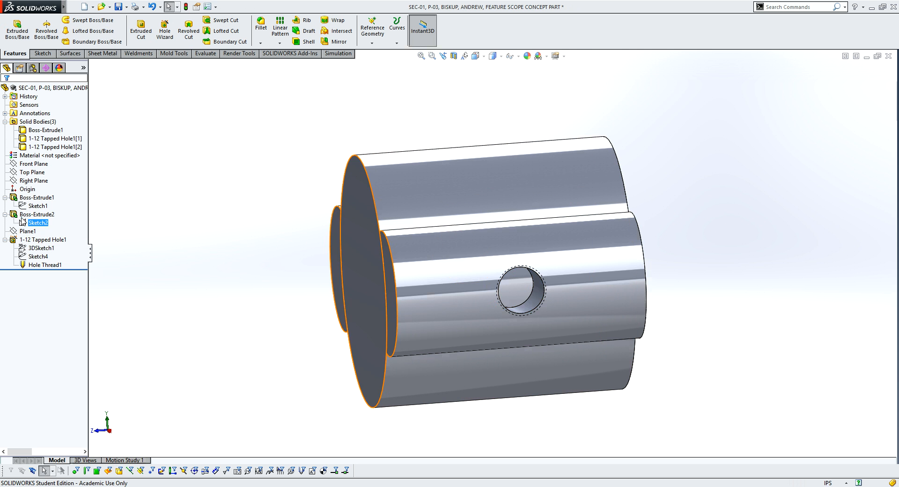
left_click(26, 215)
left_click(26, 190)
middle_click_drag(304, 219, 222, 212)
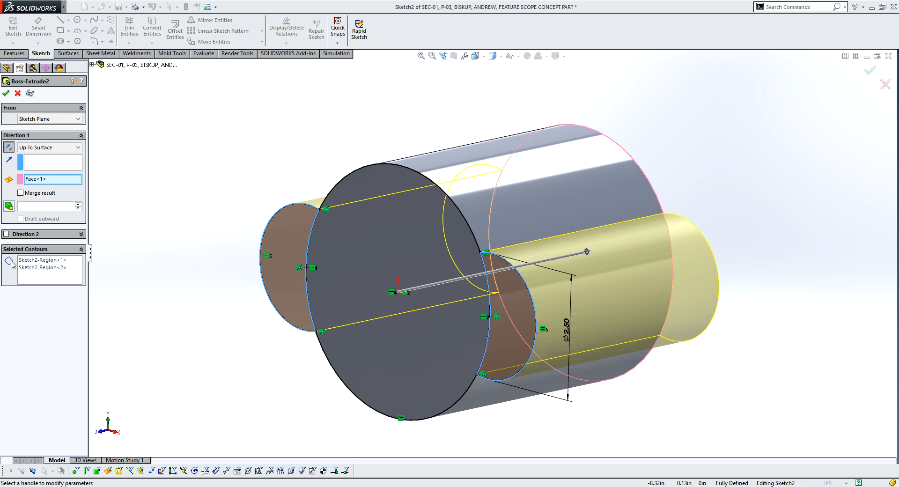
left_click(37, 265)
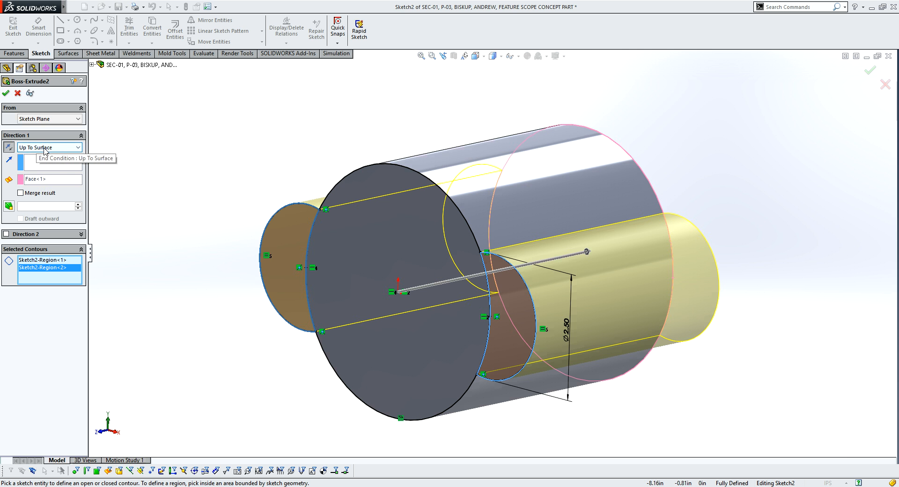
middle_click_drag(669, 234, 566, 240)
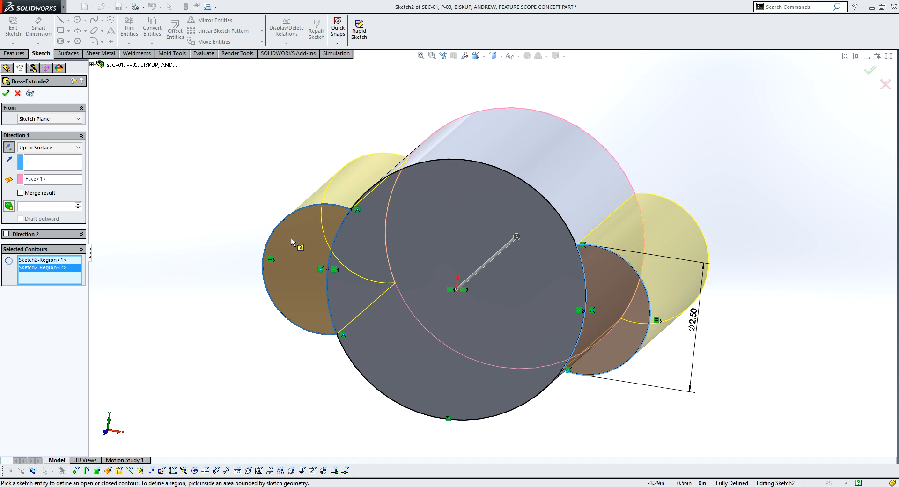
left_click(21, 193)
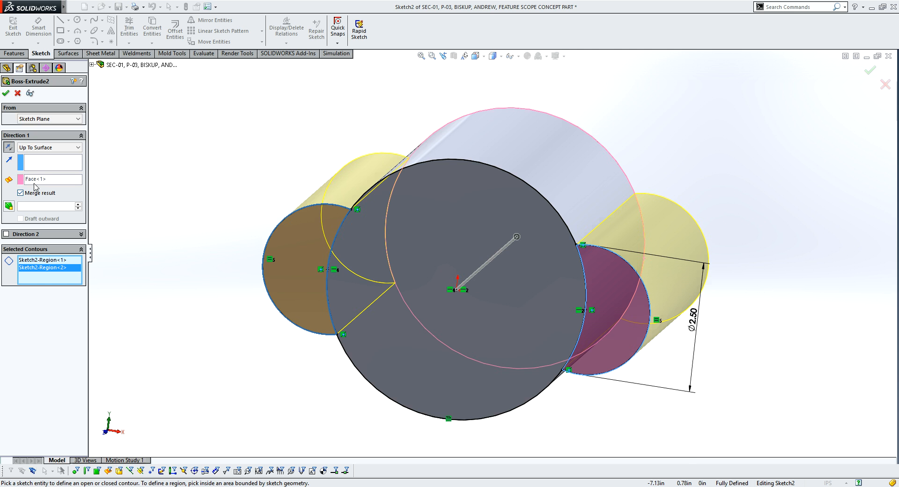
left_click(6, 93)
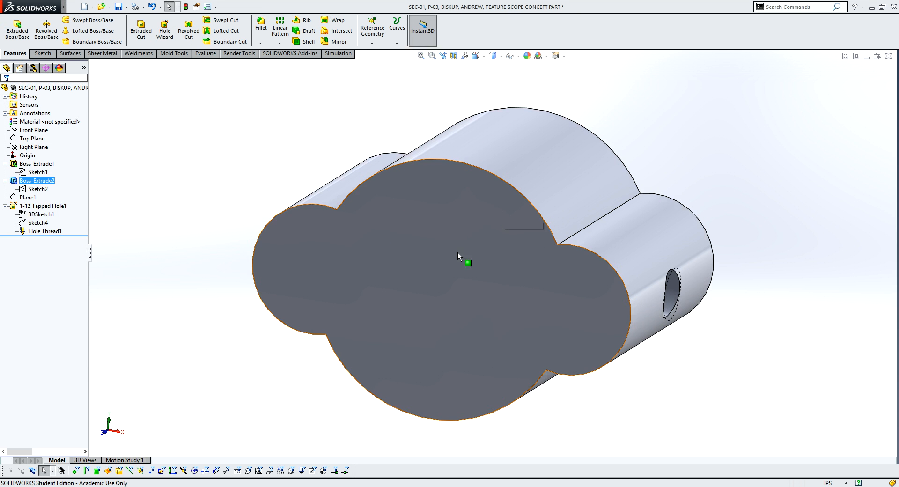
Preview a section view through the Top Plane to inspect the hole path, cancel it and restore the isometric view
left_click(453, 56)
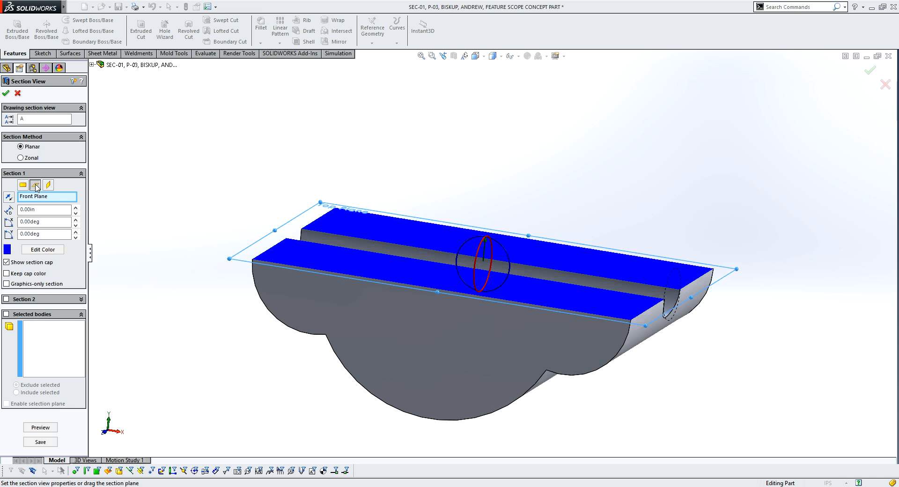
left_click(35, 185)
middle_click_drag(412, 140, 248, 153)
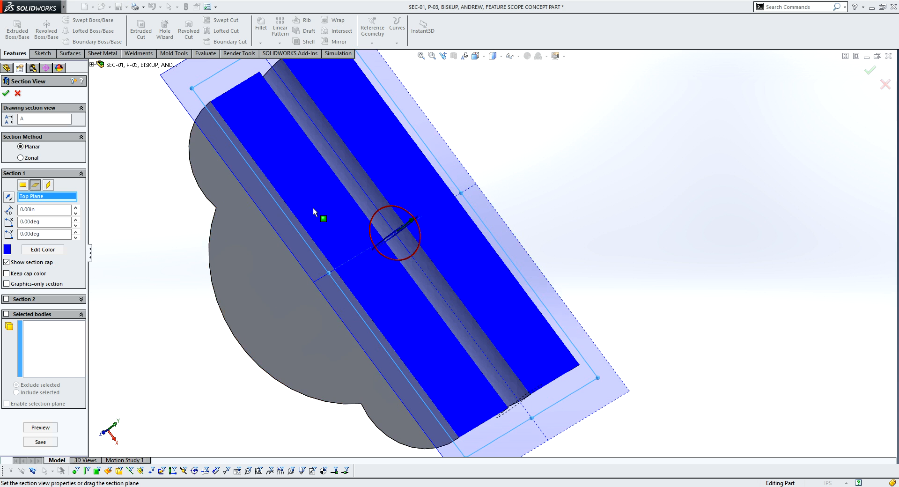
left_click(18, 93)
key("ctrl+7")
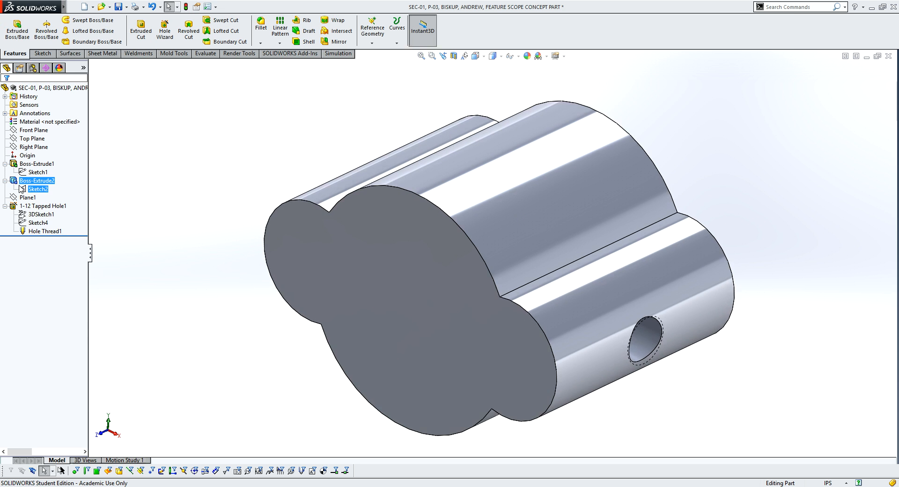
Edit Boss-Extrude2 and turn off Merge result so the side cylinders are separate bodies
right_click(33, 182)
left_click(41, 158)
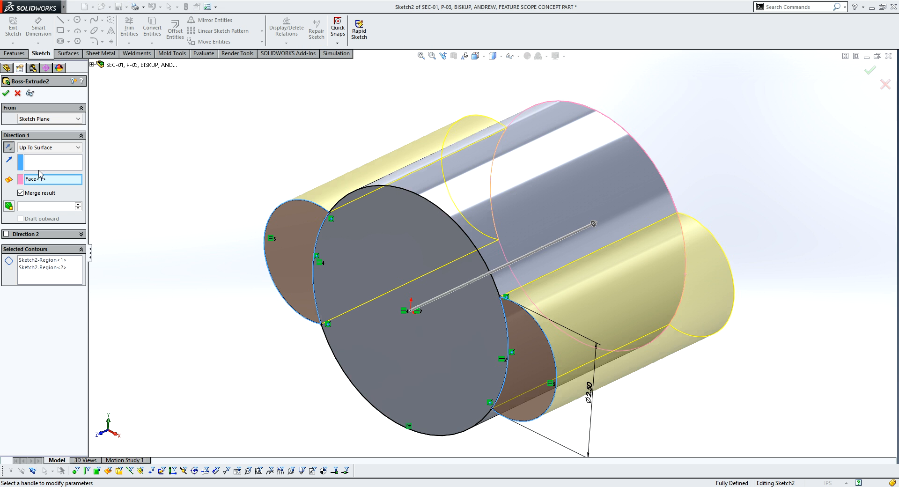
left_click(20, 193)
left_click(7, 93)
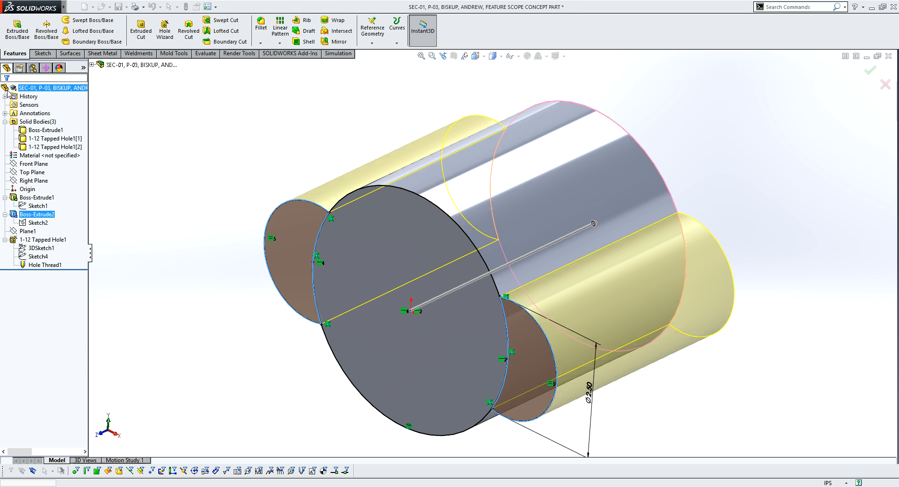
scroll(544, 306, "up", 4)
scroll(503, 325, "down", 2)
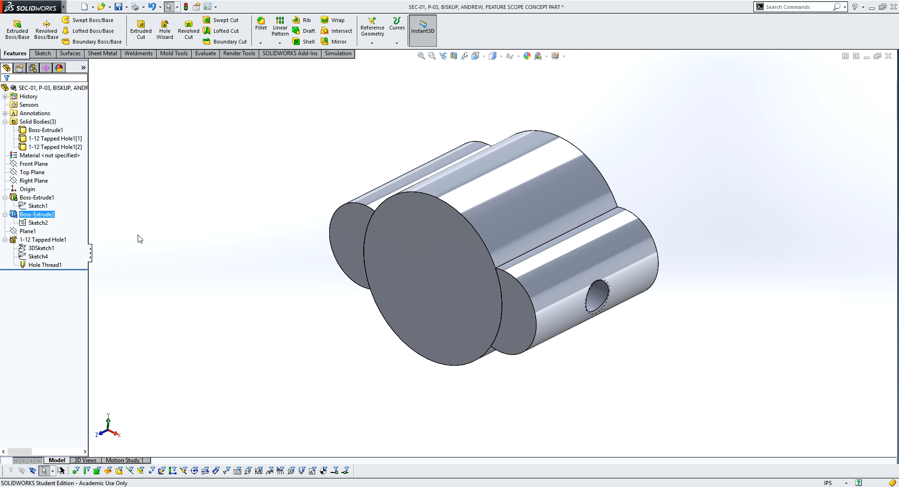
Highlight each solid body in turn to identify the central cylinder and the two tapped side pieces
left_click(37, 123)
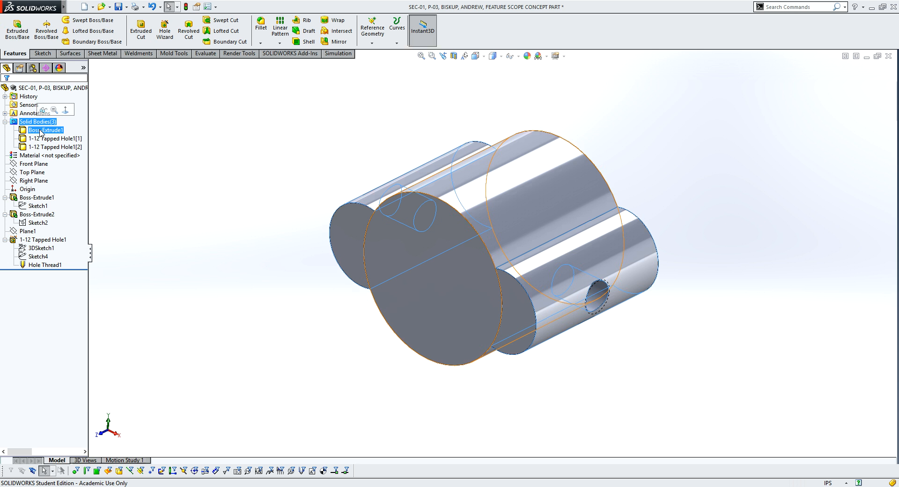
left_click(41, 131)
mouse_move(264, 168)
middle_mouse_down()
mouse_move(300, 182)
mouse_move(288, 183)
middle_mouse_up()
left_click(55, 138)
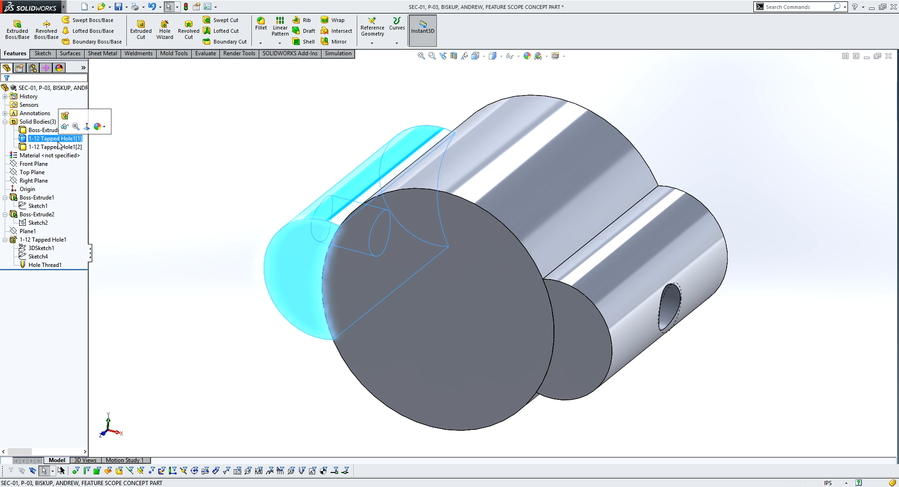
left_click(60, 147)
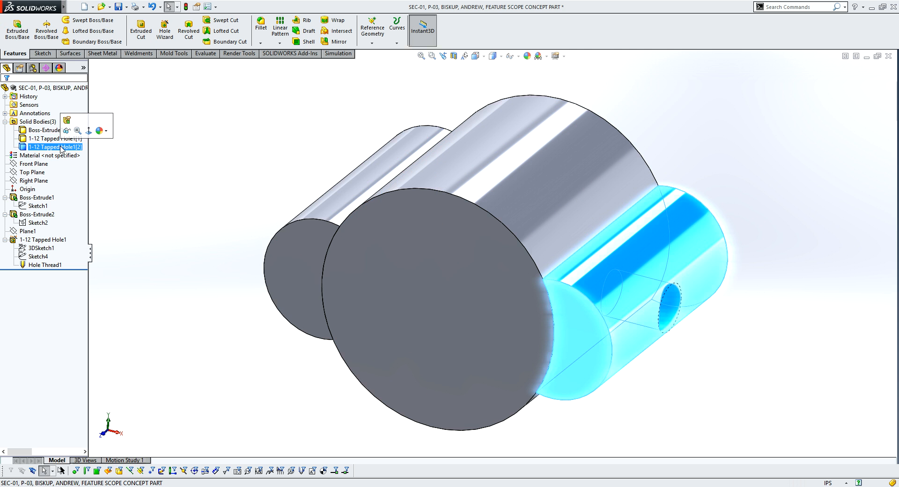
left_click(43, 138, "ctrl")
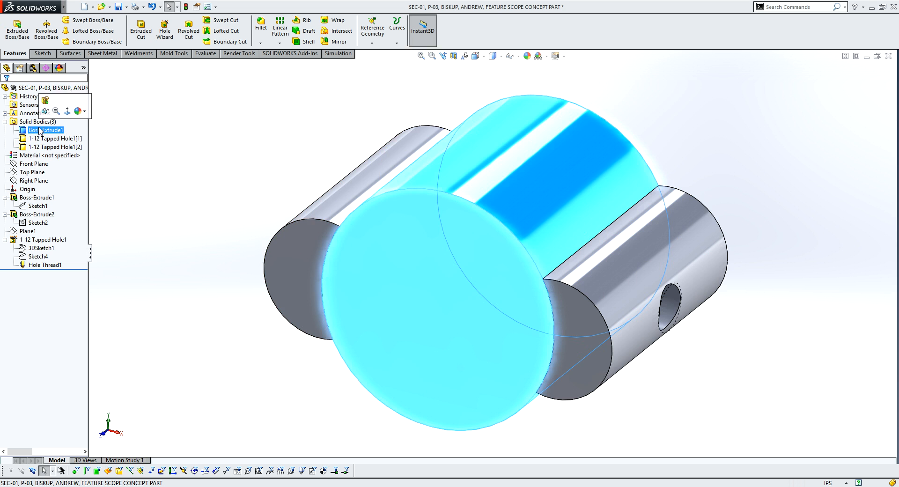
left_click(47, 148)
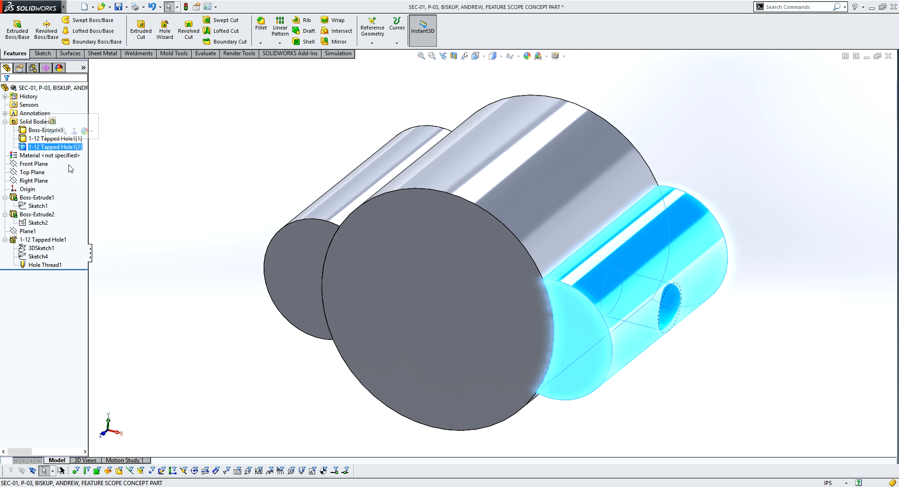
left_click(195, 206)
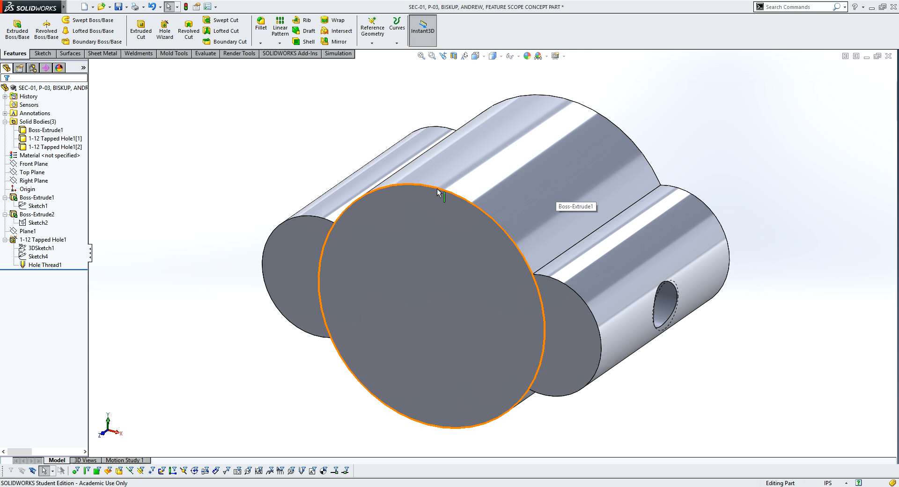
Hide the central Boss-Extrude1 body and inspect the two tapped side bodies
right_click(45, 130)
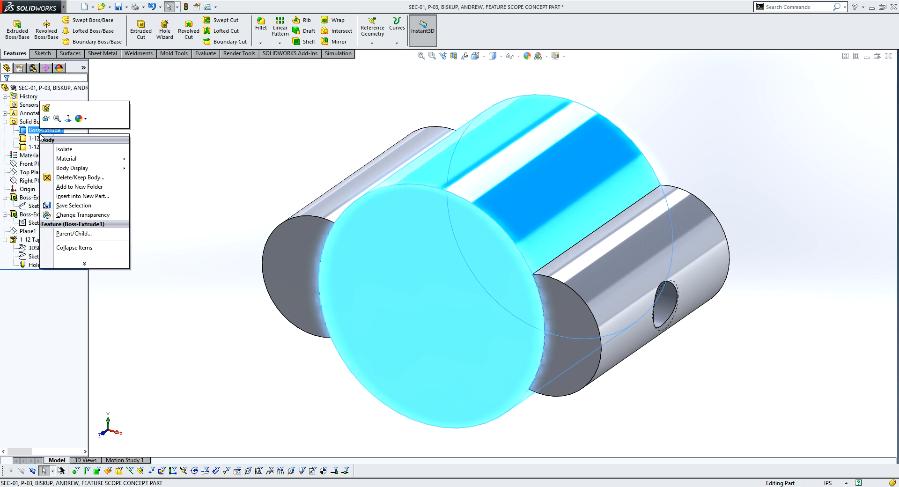
left_click(45, 118)
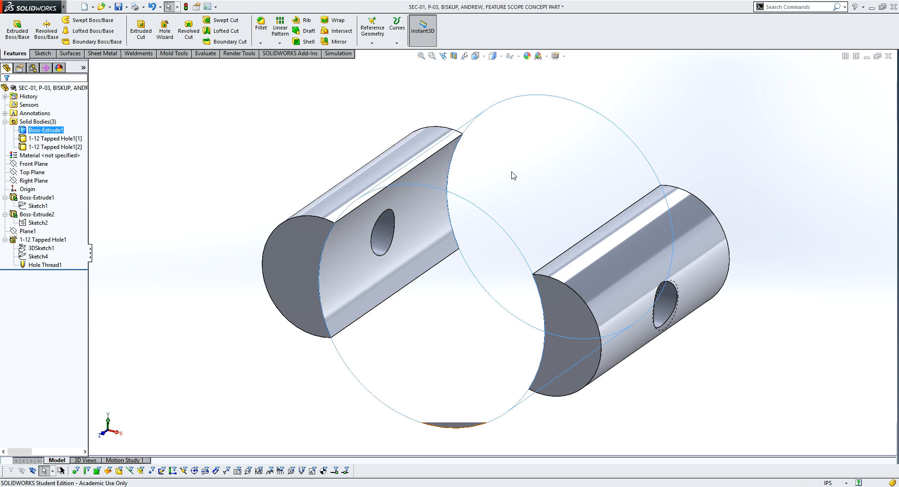
left_click(227, 181)
scroll(550, 229, "up", 4)
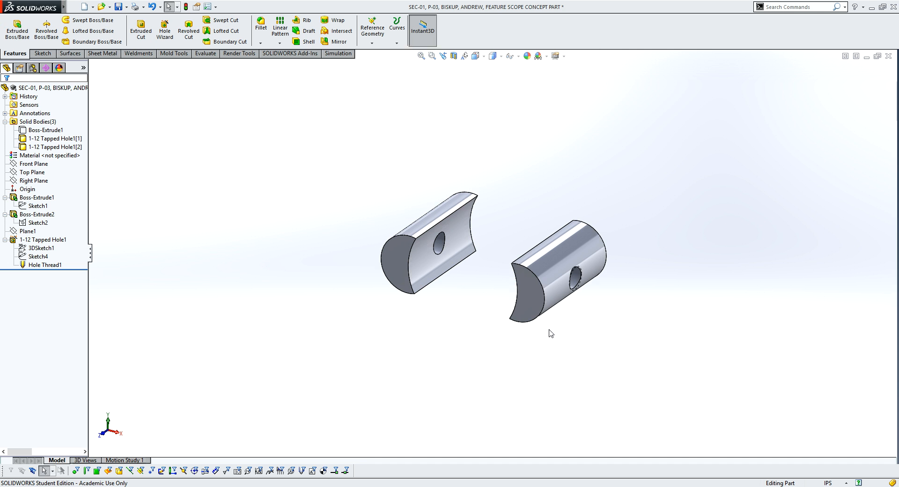
scroll(518, 245, "down", 2)
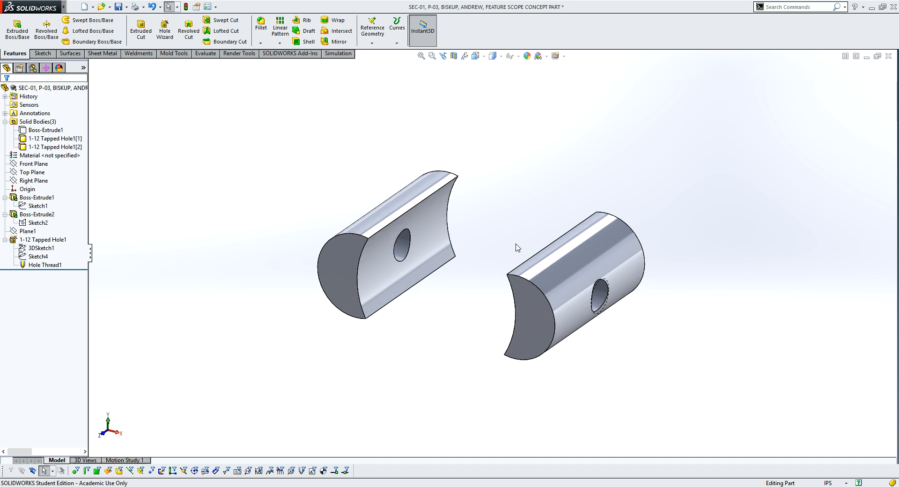
scroll(526, 260, "down", 2)
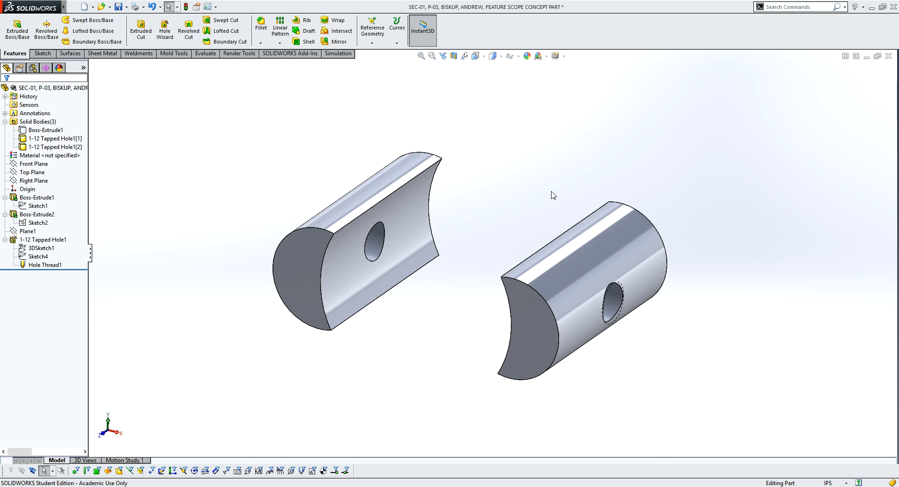
right_click(566, 257)
left_click(509, 209)
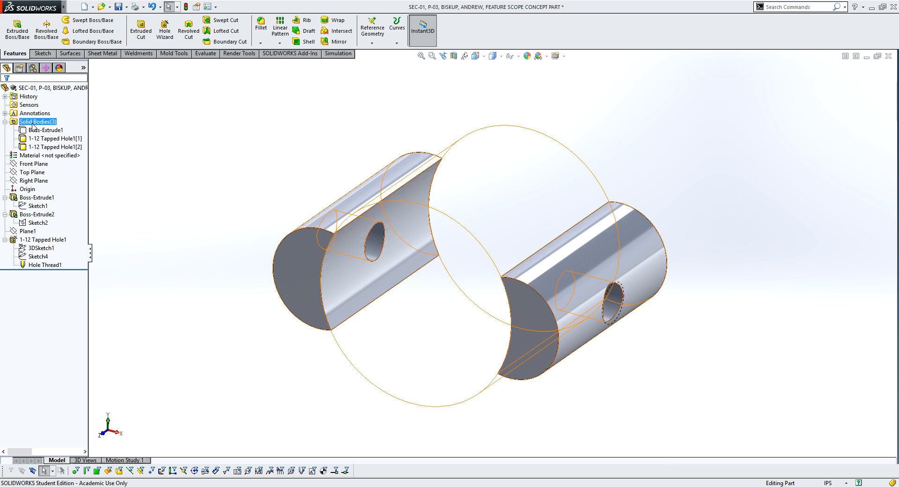
Review the commands available for the second tapped side body, and show the hidden Boss-Extrude1 body
right_click(49, 148)
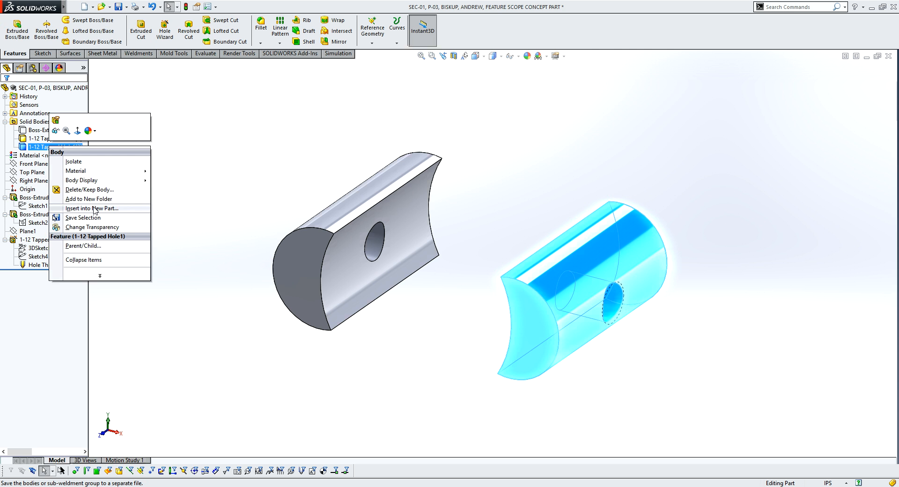
left_click(174, 118)
left_click(44, 131)
right_click(44, 131)
left_click(192, 218)
left_click(300, 125)
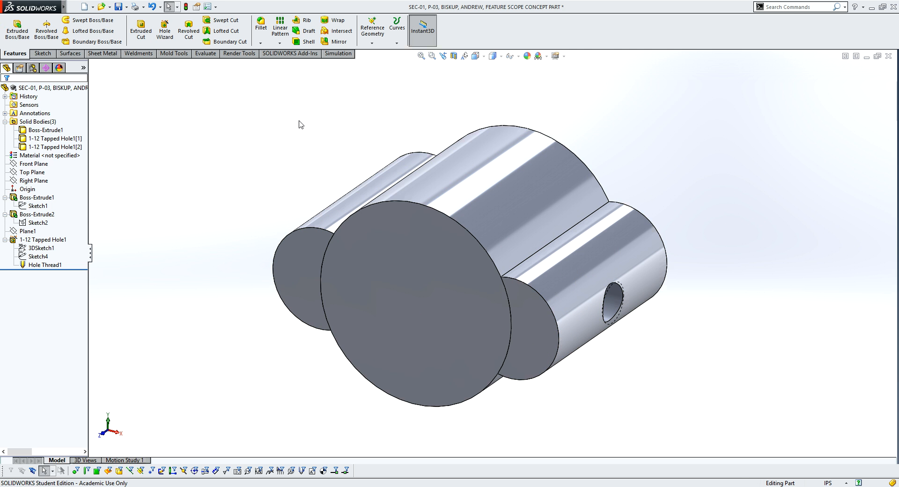
Edit the 1-12 Tapped Hole1 feature and set its feature scope to all bodies
left_click(53, 241)
middle_click_drag(578, 262, 511, 266)
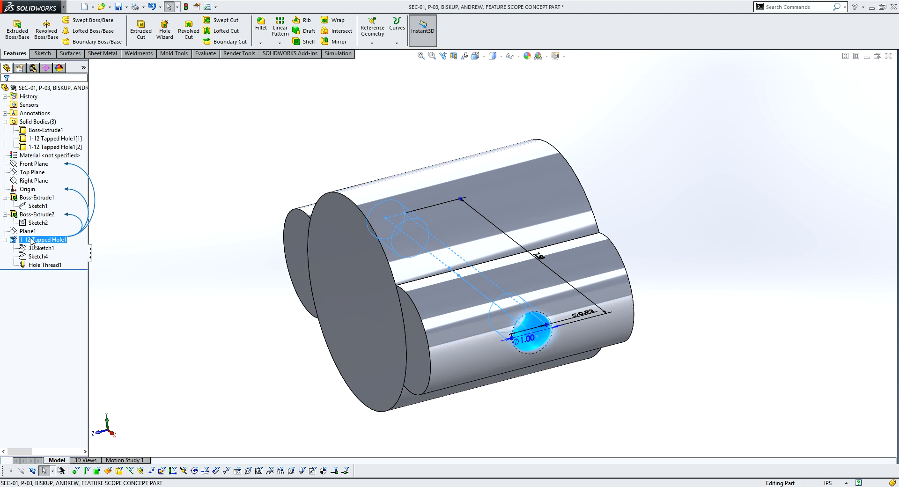
middle_click_drag(146, 249, 113, 251)
right_click(61, 242)
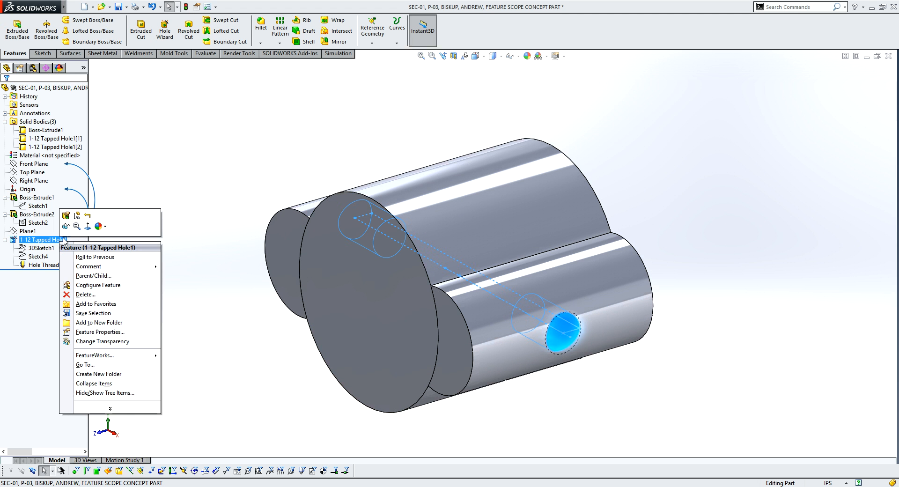
left_click(66, 215)
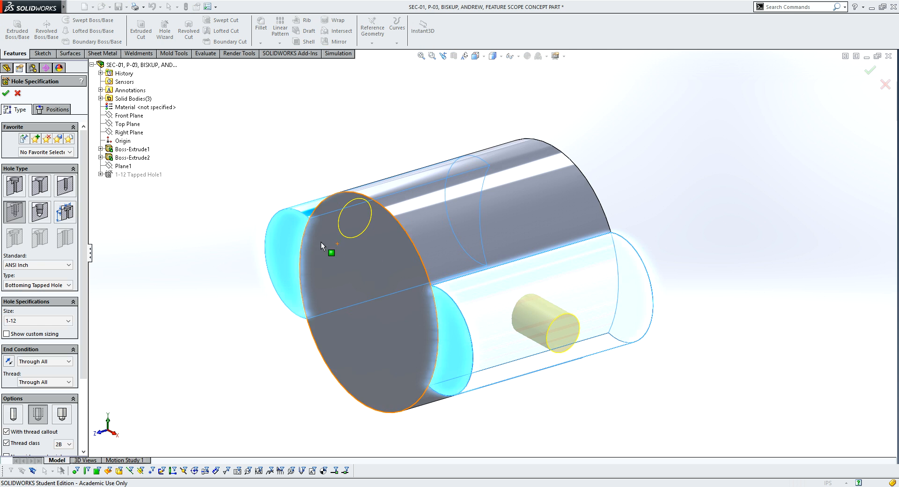
middle_click_drag(203, 254, 351, 217)
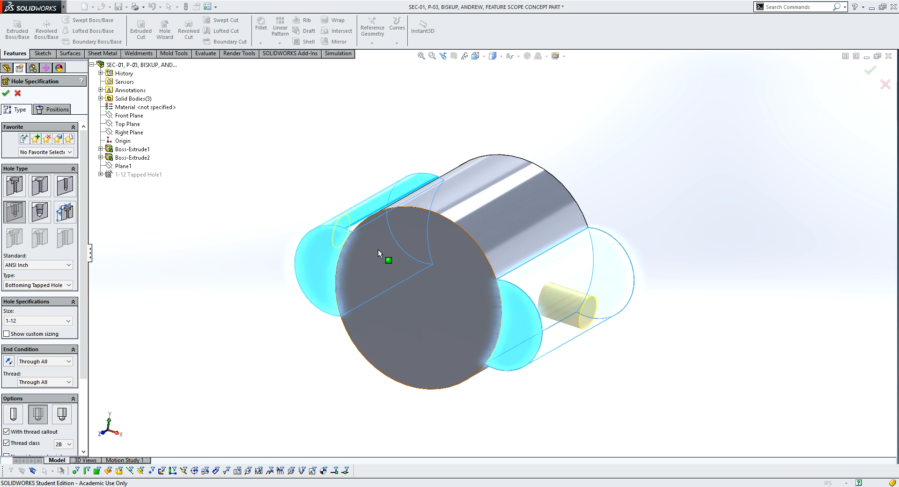
middle_click_drag(331, 259, 335, 256)
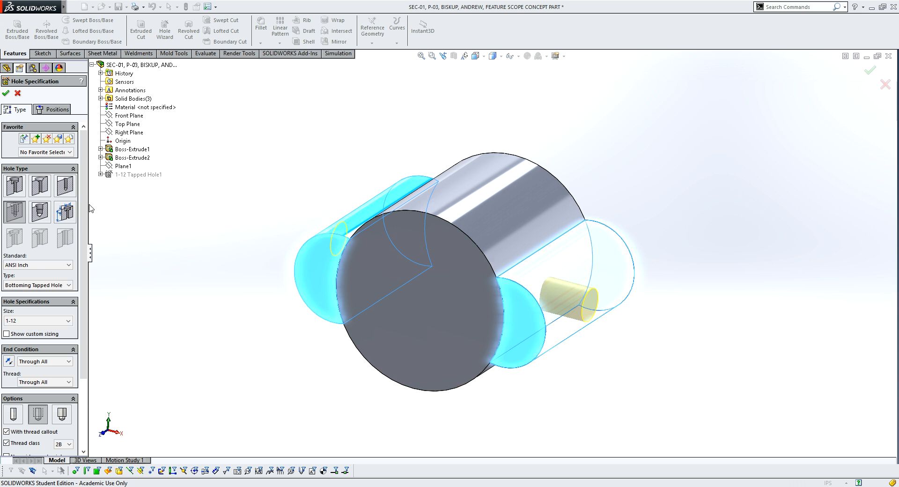
scroll(85, 212, "down", 4)
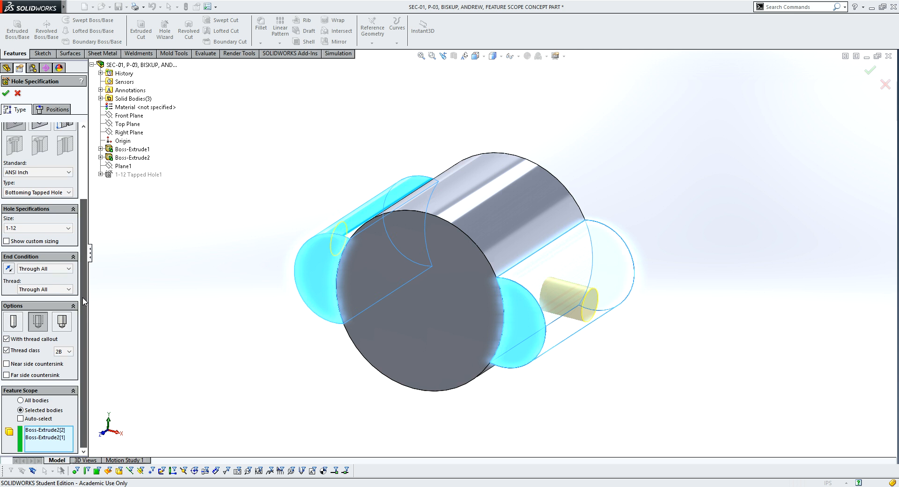
left_click(21, 401)
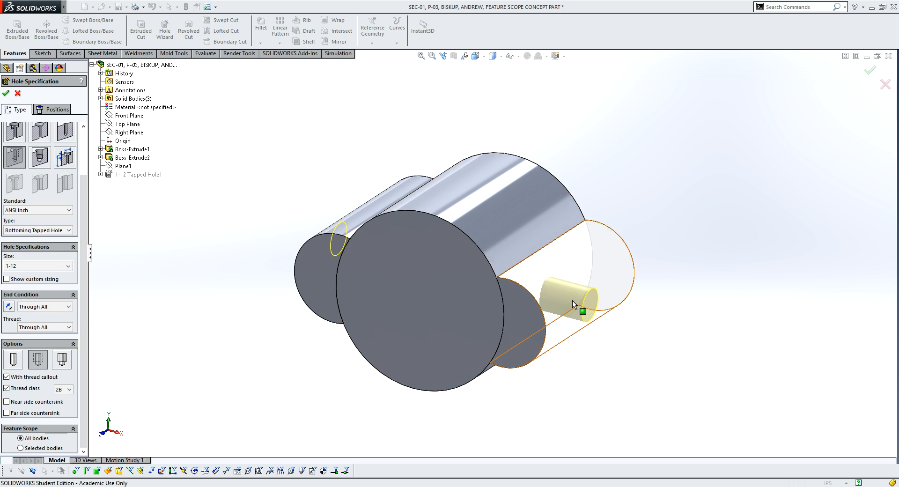
left_click(6, 94)
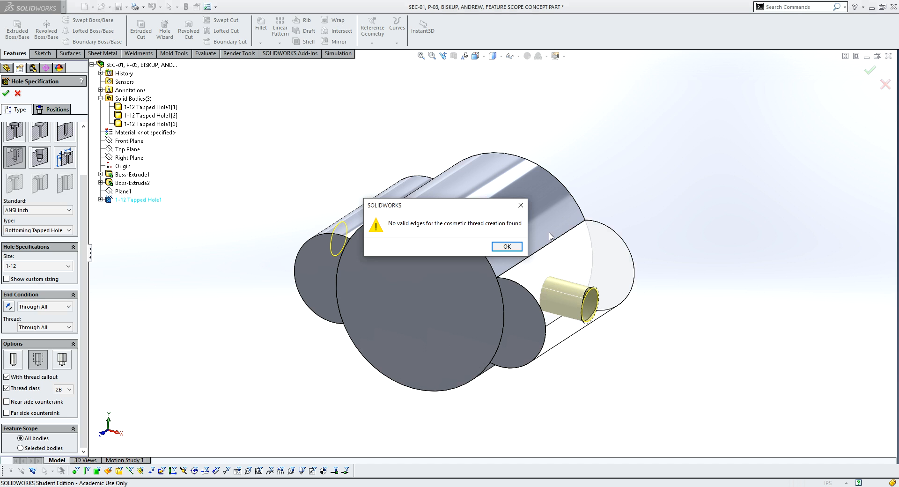
left_click(507, 247)
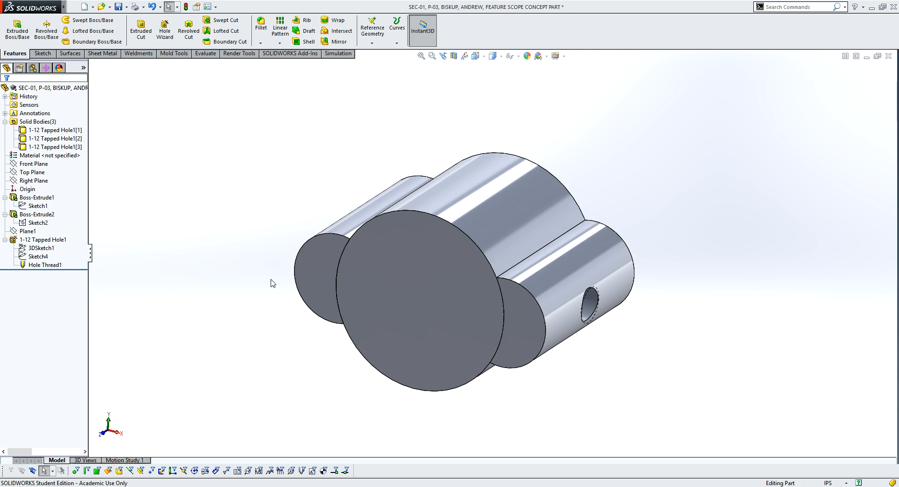
Inspect the tapped hole from the side, and check the mass in the central body's mass properties
scroll(602, 301, "down", 3)
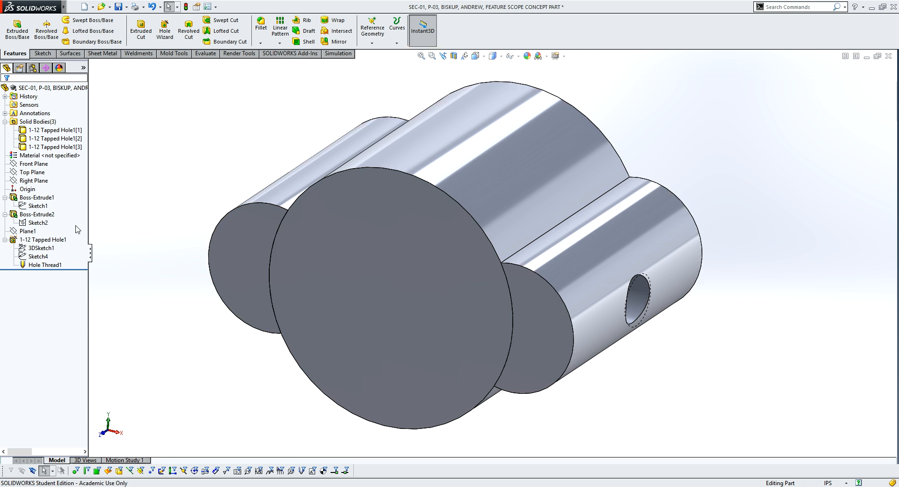
middle_click_drag(457, 255, 479, 267)
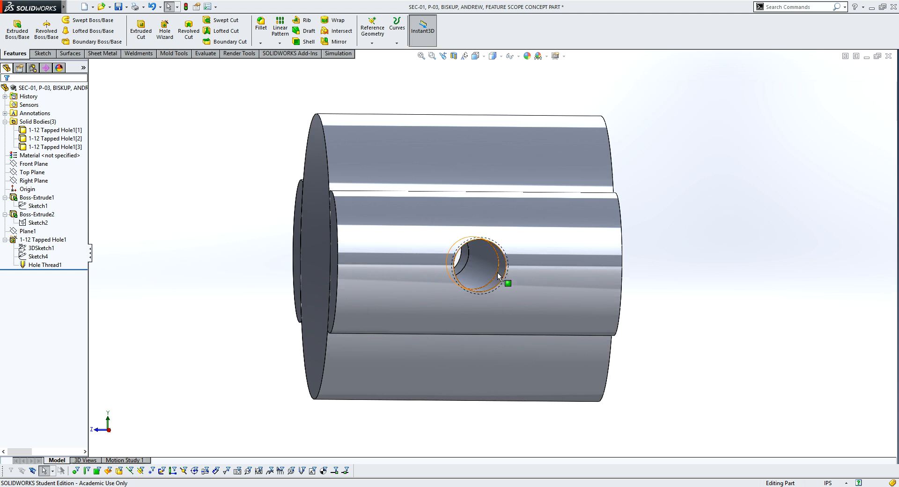
key("ctrl+7")
key("f")
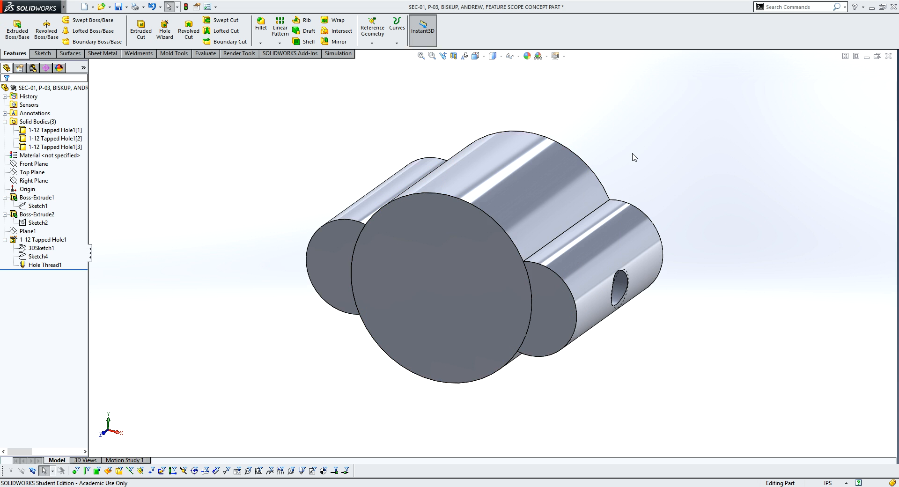
left_click(557, 188)
left_click(81, 130)
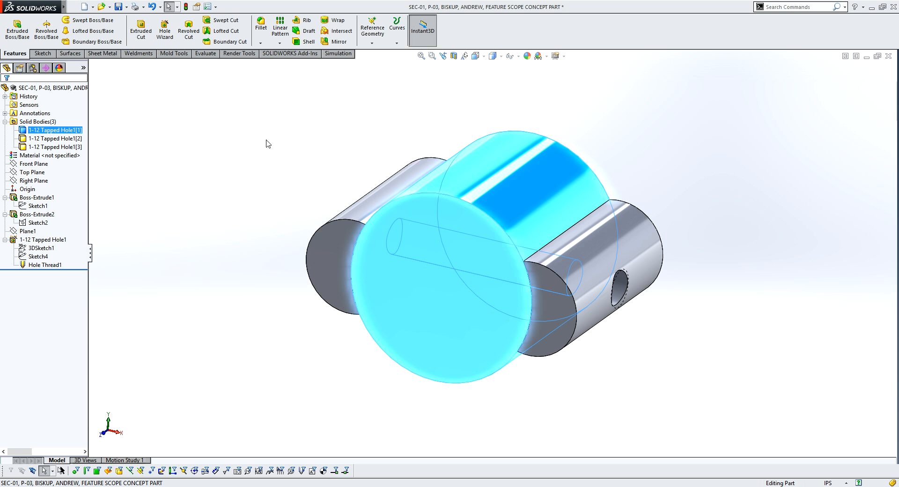
left_click(205, 53)
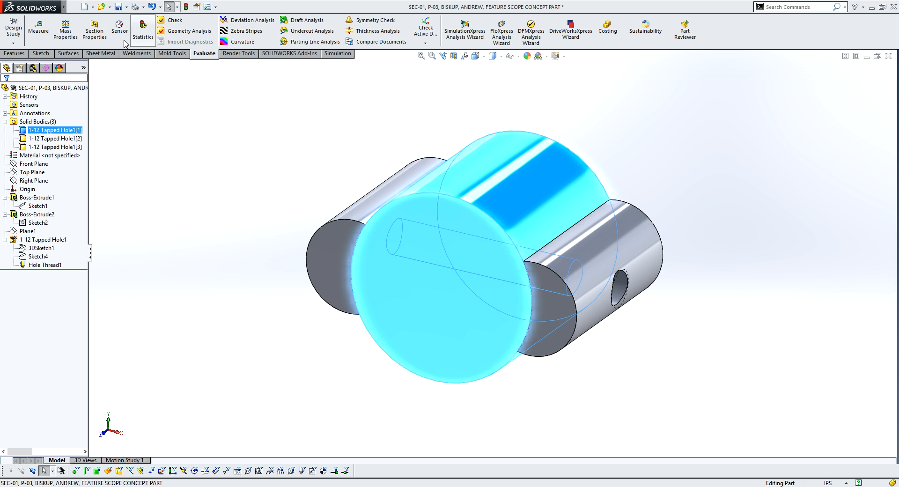
left_click(63, 31)
mouse_move(85, 143)
left_mouse_down()
mouse_move(45, 141)
mouse_move(95, 140)
left_mouse_up()
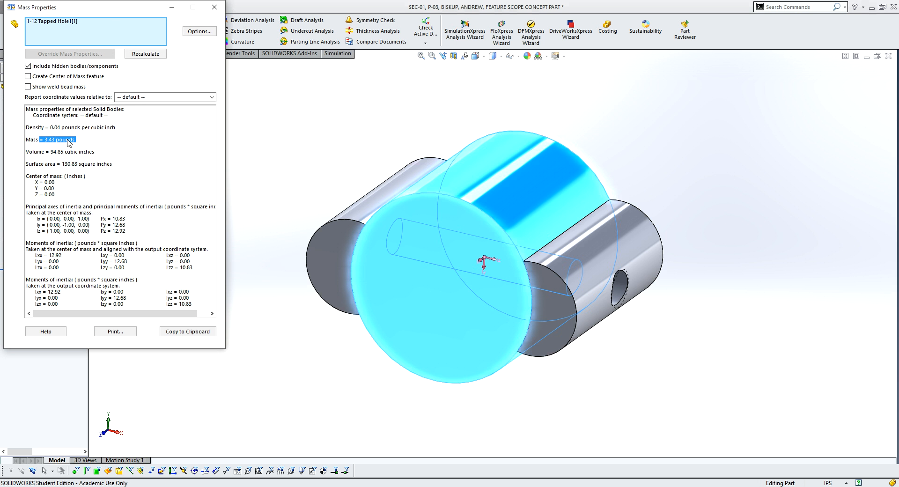
left_click(295, 140)
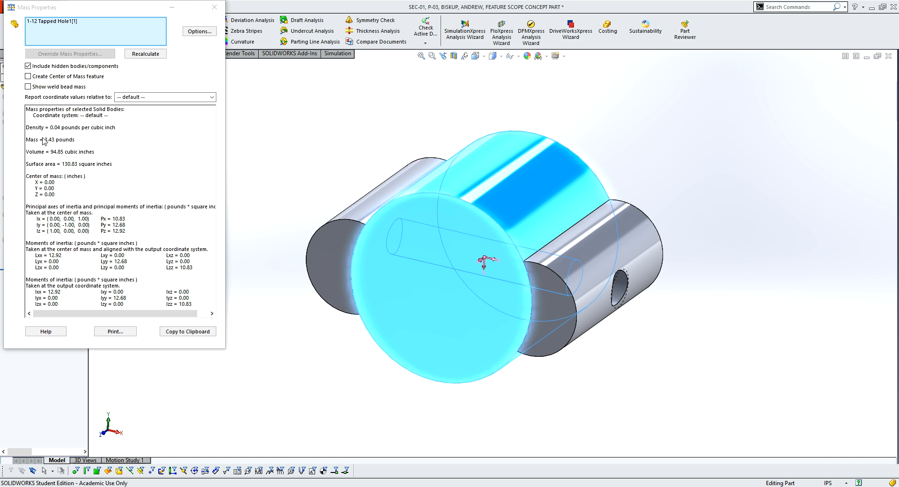
left_click_drag(41, 140, 62, 141)
left_click(251, 128)
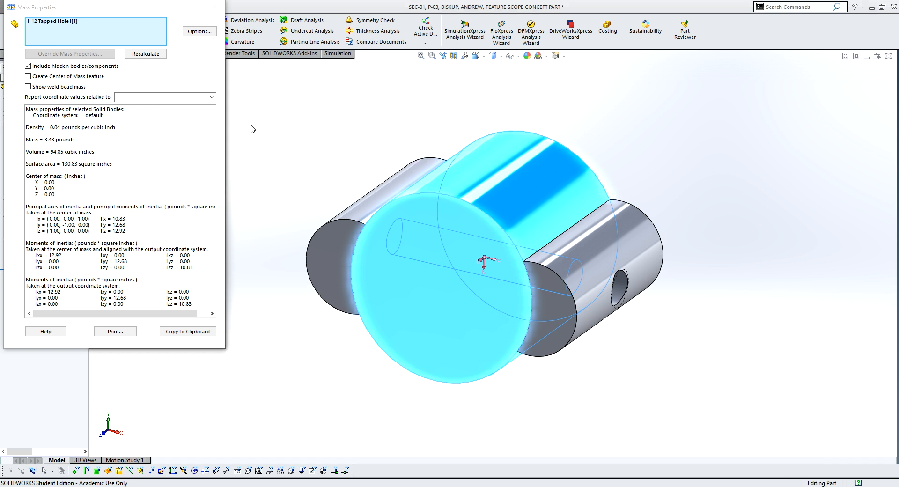
left_click(214, 7)
left_click(317, 127)
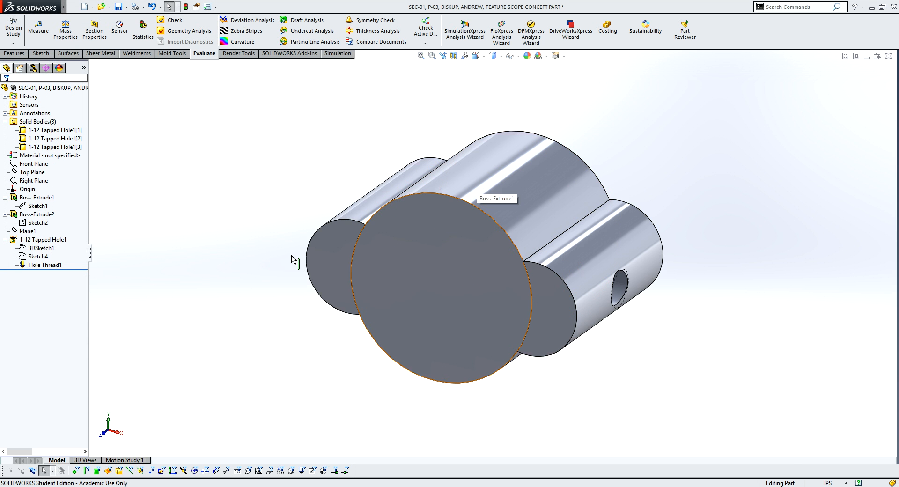
Edit 1-12 Tapped Hole1 and switch its feature scope to selected bodies with Auto-select turned off
left_click(43, 239)
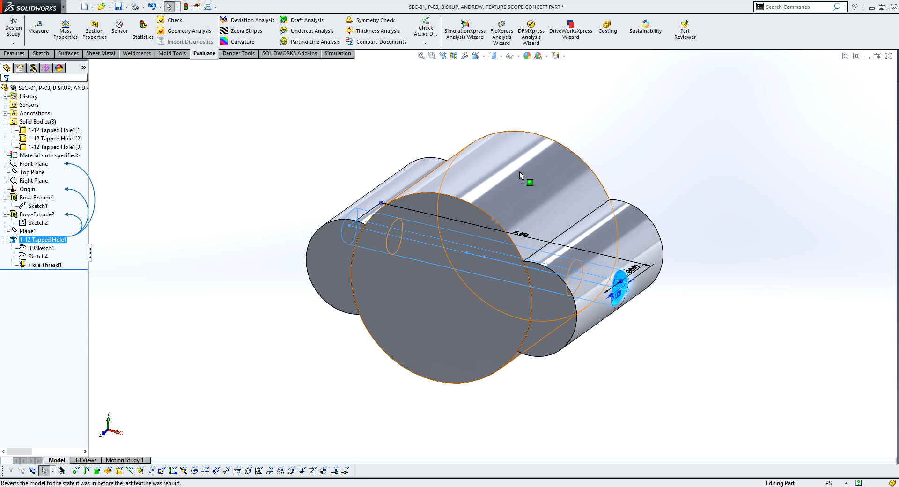
left_click(64, 240)
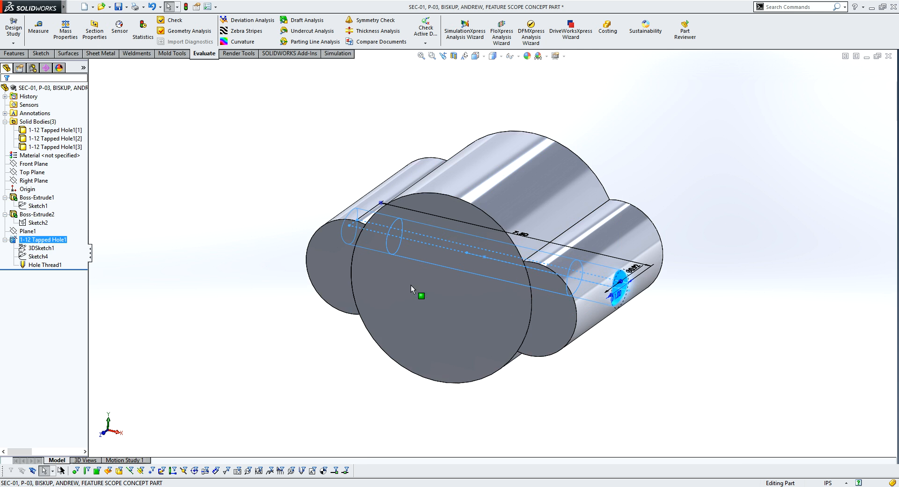
right_click(44, 241)
left_click(191, 165)
left_click(47, 239)
right_click(48, 241)
left_click(58, 216)
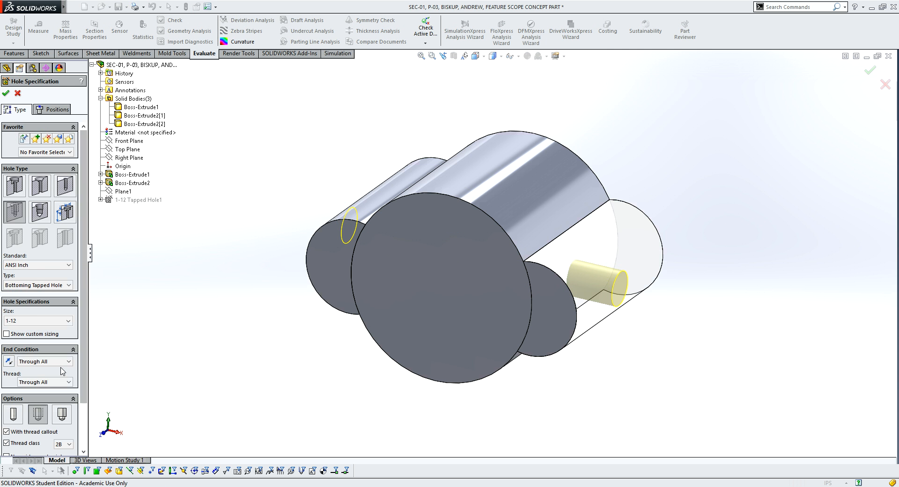
scroll(74, 396, "down", 3)
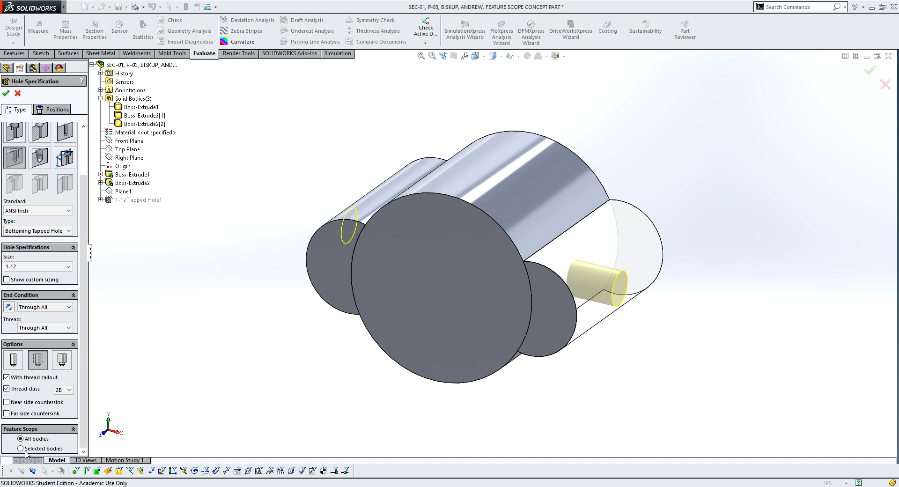
left_click(20, 449)
left_click_drag(81, 378, 83, 385)
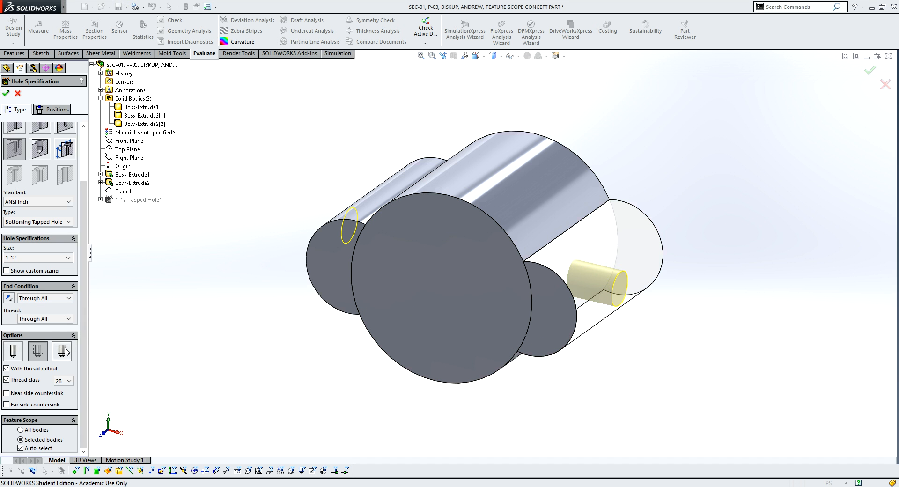
left_click(20, 447)
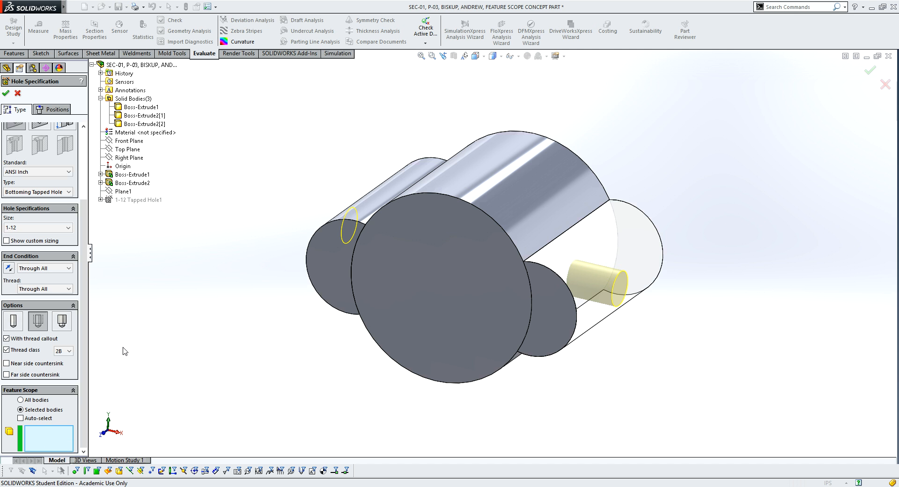
Add the side bodies Boss-Extrude2[1] and Boss-Extrude2[2] to the hole's feature scope and accept the edit
left_click(140, 117)
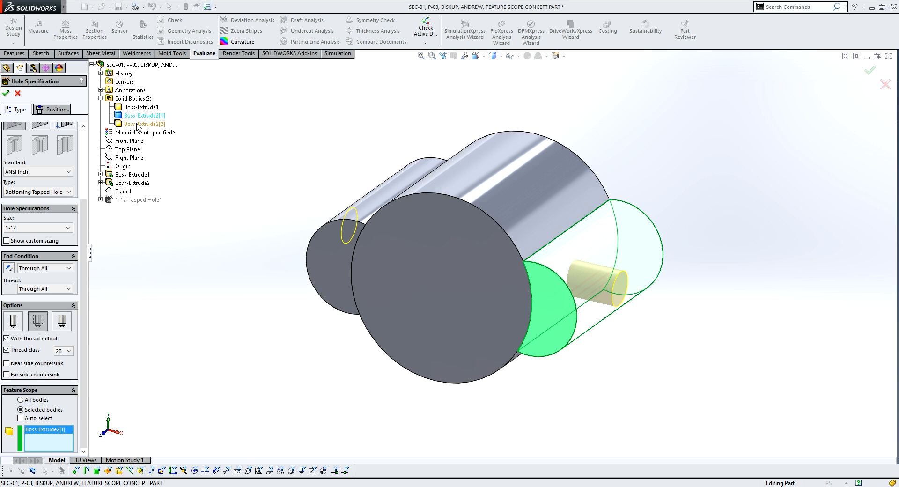
left_click(139, 126)
middle_click_drag(514, 270, 389, 238)
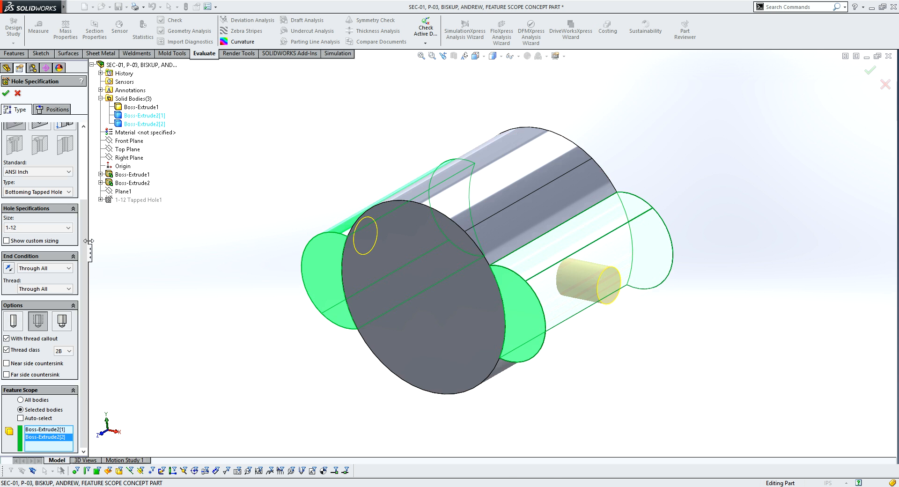
left_click(5, 94)
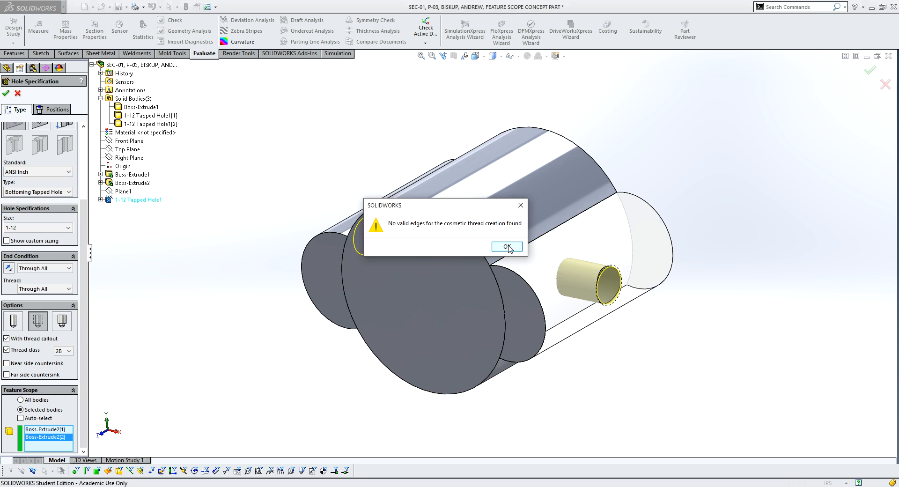
left_click(507, 247)
Preview a section view on the Front Plane to examine which bodies the tapped hole cuts
middle_click_drag(309, 228, 307, 230)
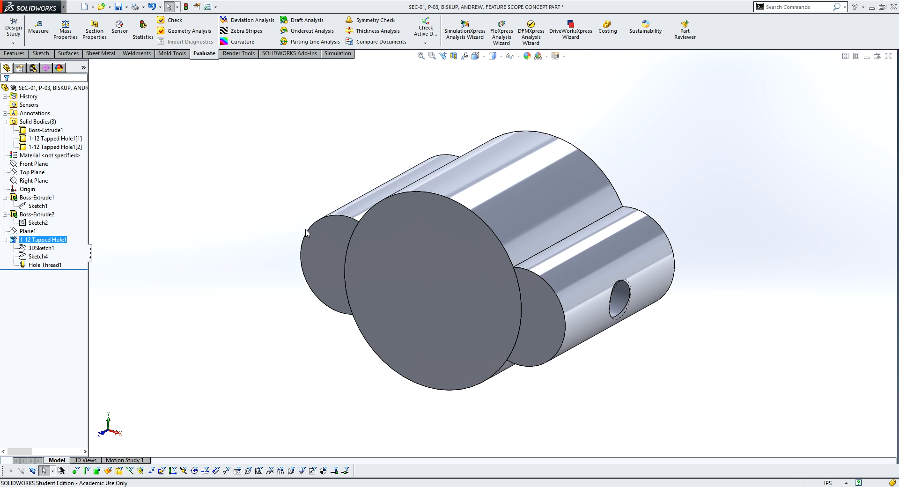
left_click(257, 216)
scroll(473, 199, "down", 2)
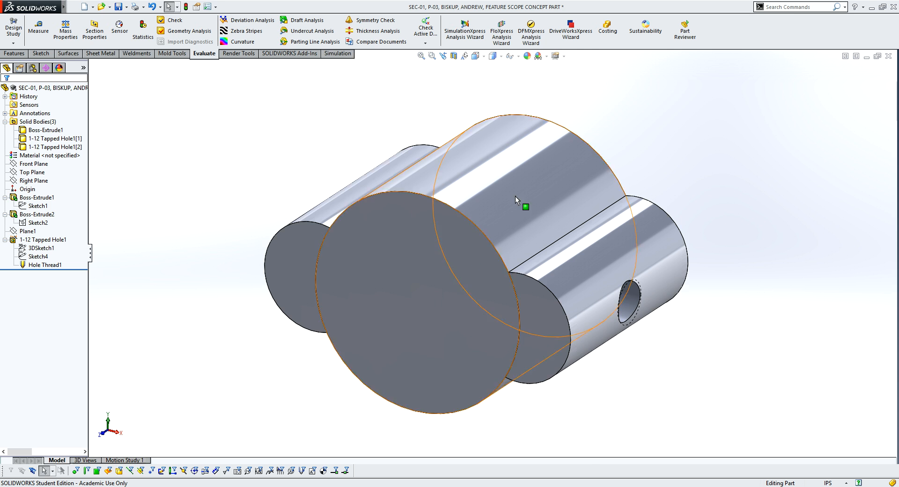
left_click(454, 57)
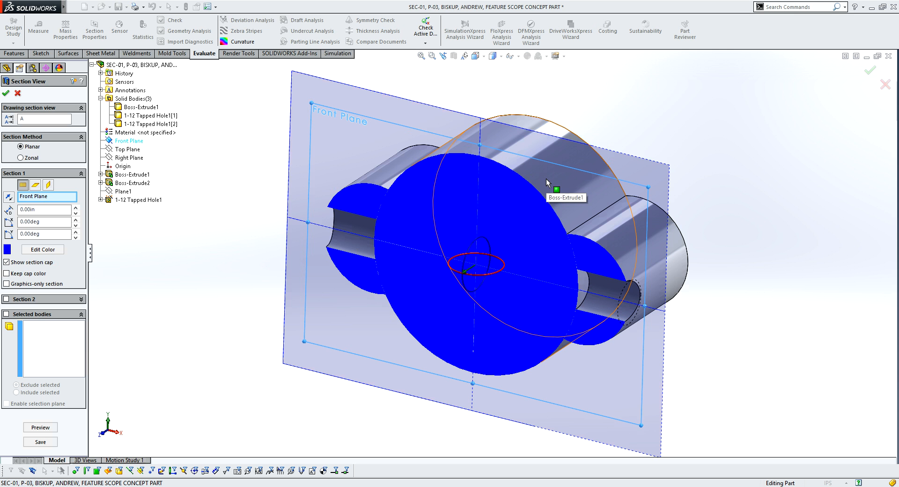
left_click(17, 93)
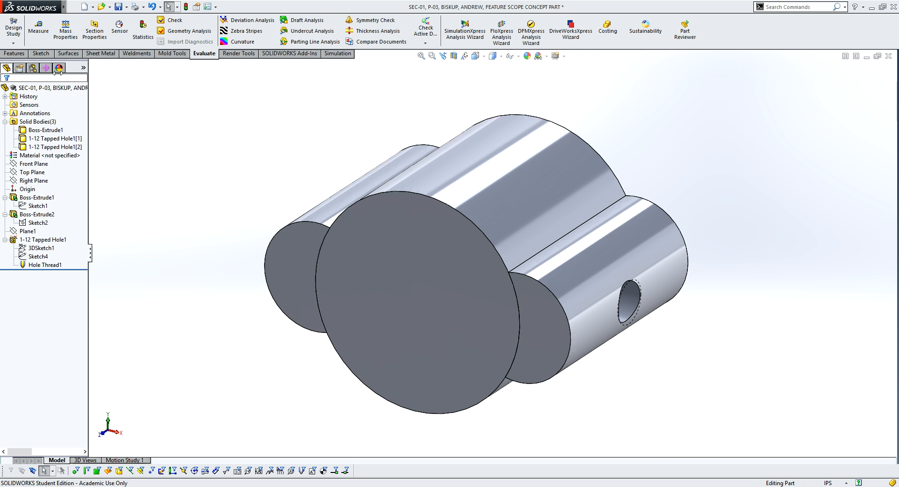
Check the mass of the whole part in its mass properties
left_click(65, 29)
left_click_drag(58, 145, 39, 146)
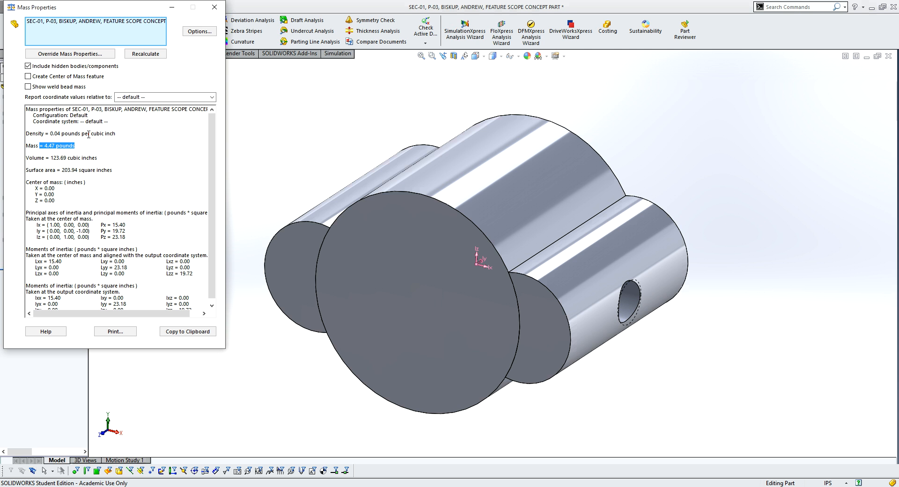
left_click(214, 11)
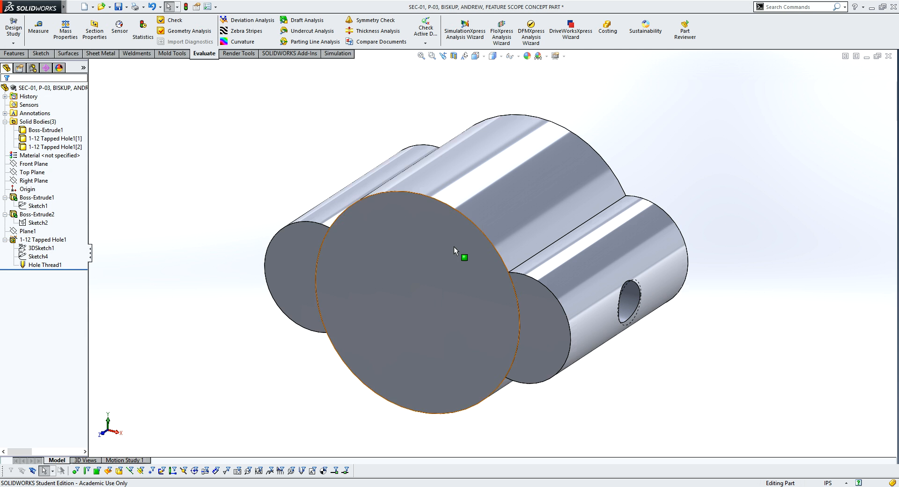
Hide the central Boss-Extrude1 body to expose the two tapped side bodies
scroll(458, 246, "up", 3)
scroll(458, 246, "down", 2)
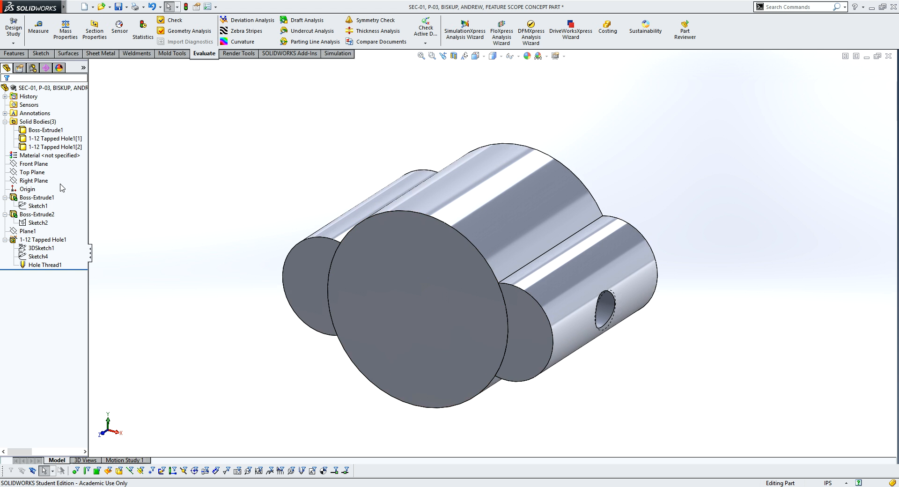
right_click(41, 129)
left_click(39, 115)
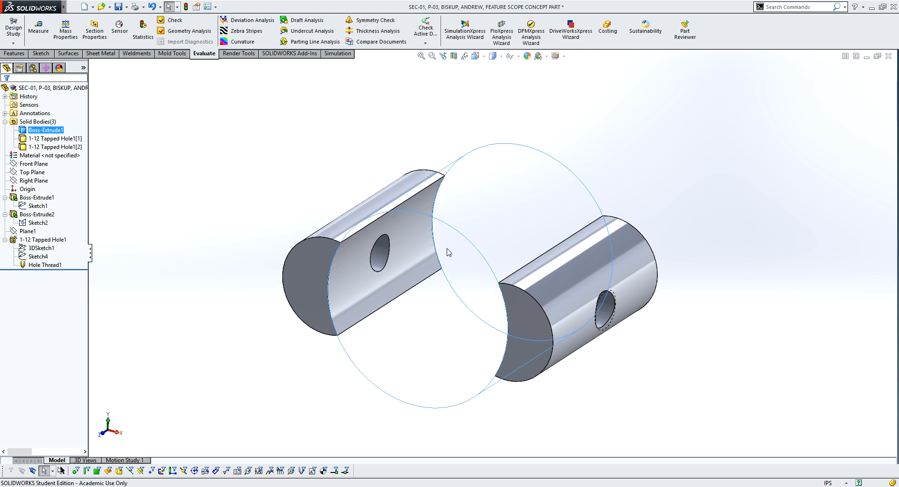
Examine the tapped holes in the two side bodies from several angles while the central body is hidden
left_click(468, 257)
scroll(389, 257, "down", 5)
middle_click_drag(441, 274, 430, 162)
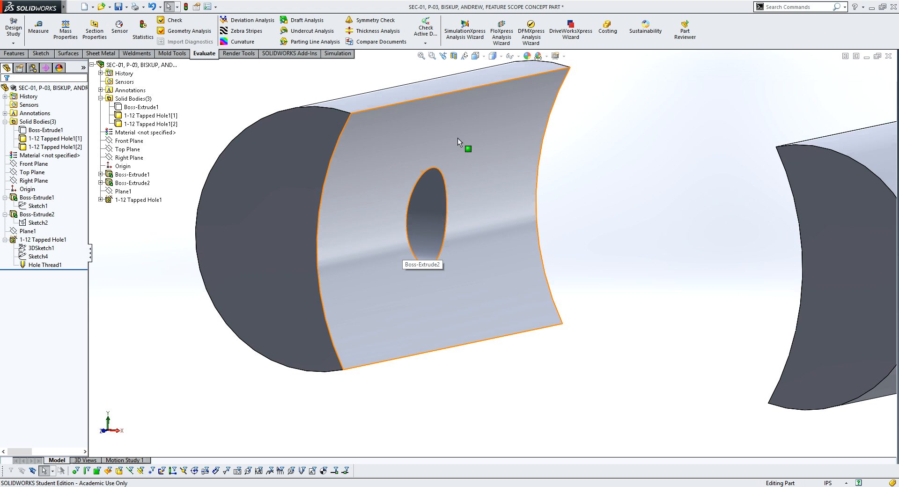
middle_click_drag(447, 129, 754, 221)
scroll(764, 221, "up", 3)
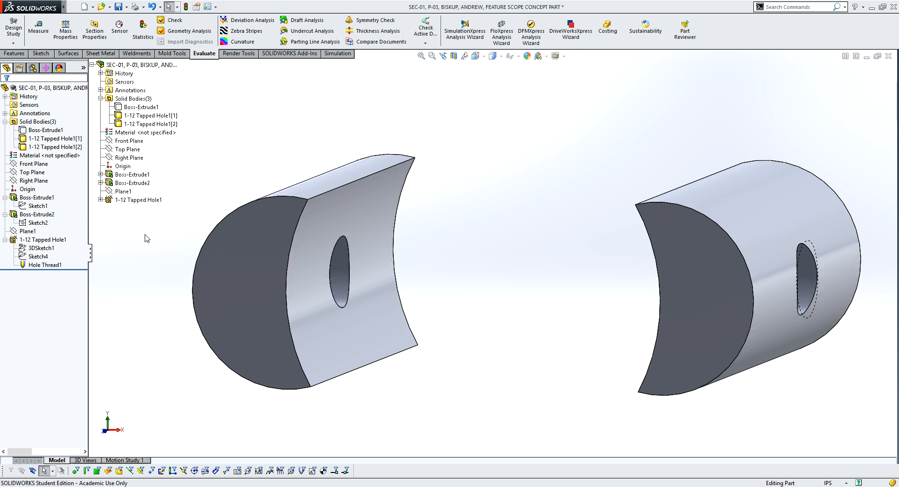
middle_click_drag(161, 225, 279, 206)
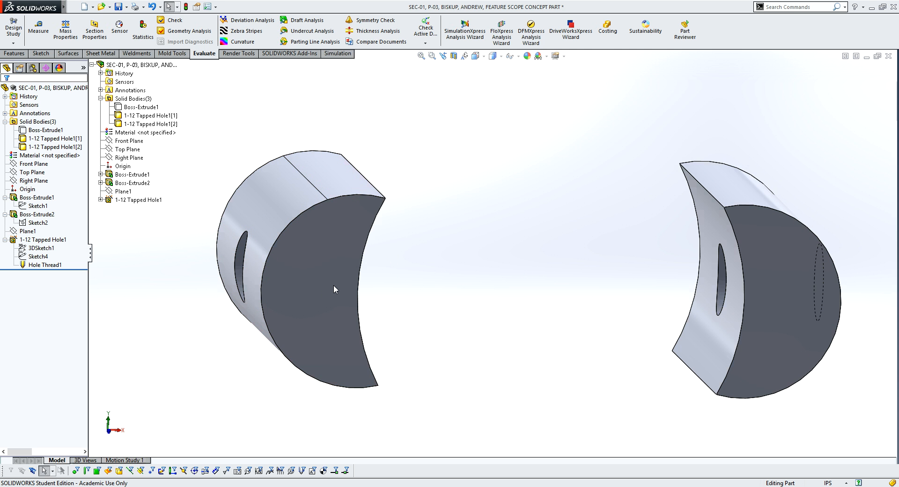
middle_click_drag(431, 301, 405, 200)
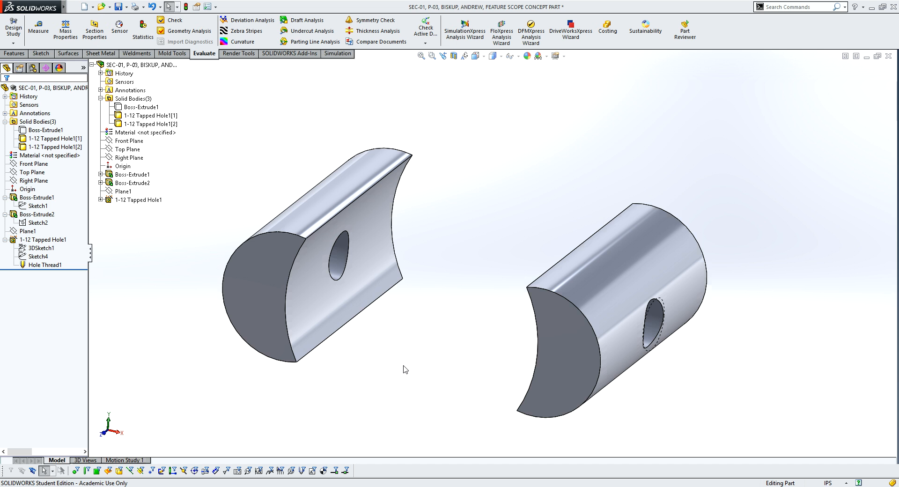
middle_click_drag(405, 369, 442, 301)
Show the hidden central Boss-Extrude1 solid body again and clear the selection
left_click(46, 130)
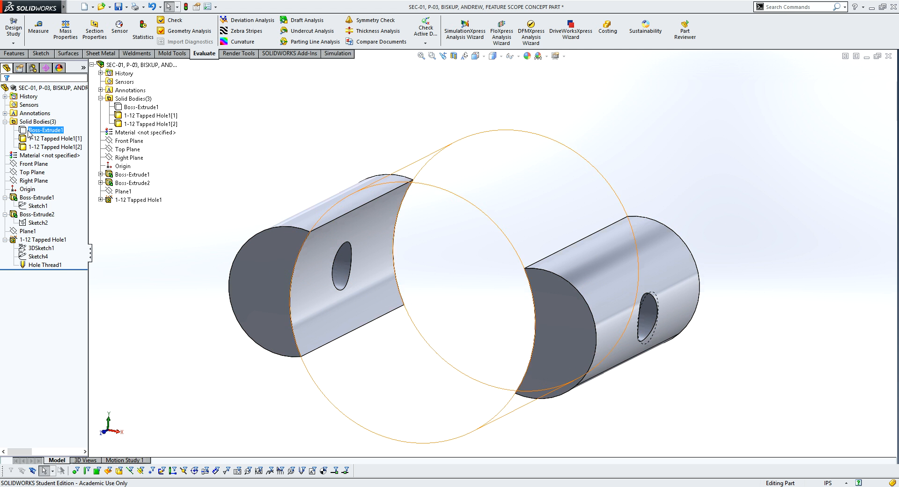
right_click(30, 132)
left_click(37, 117)
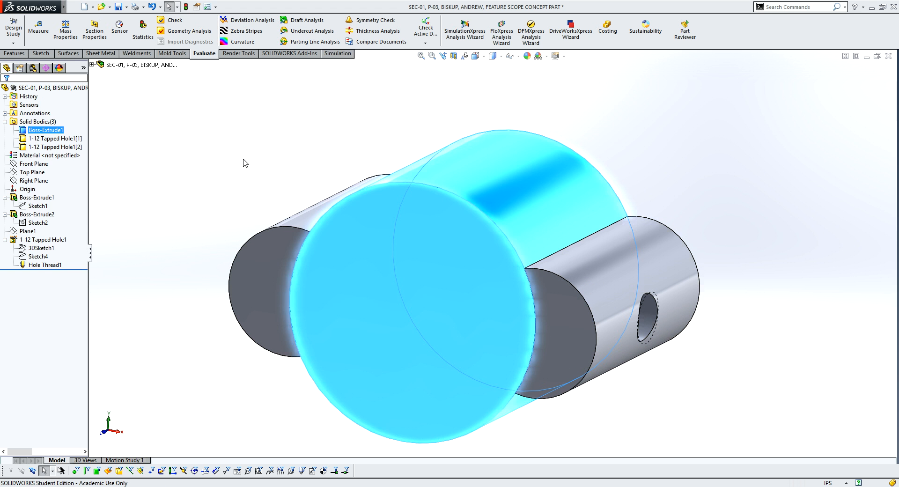
left_click(247, 167)
middle_click_drag(276, 170, 286, 188)
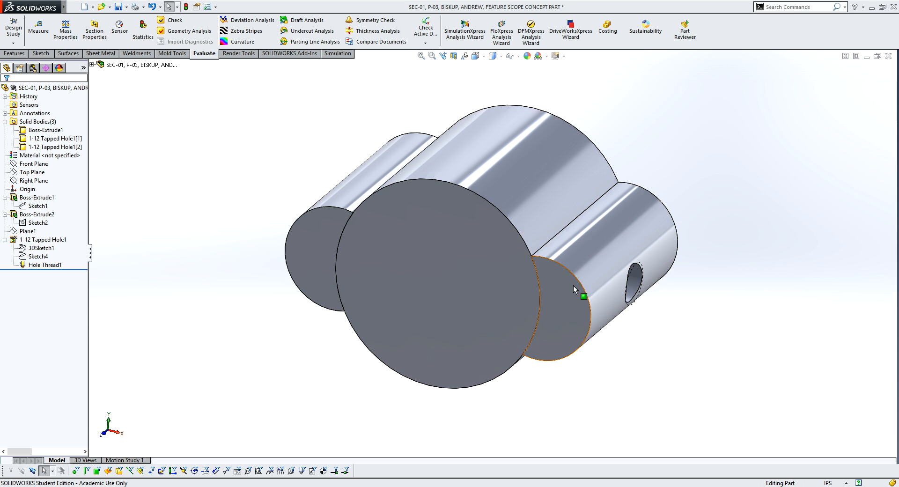
Inspect the end faces of the three cylinders and highlight Sketch2, which drives the Boss-Extrude2 side bodies
left_click(484, 256)
left_click(548, 327)
left_click(514, 307)
left_click(310, 246)
left_click(246, 215)
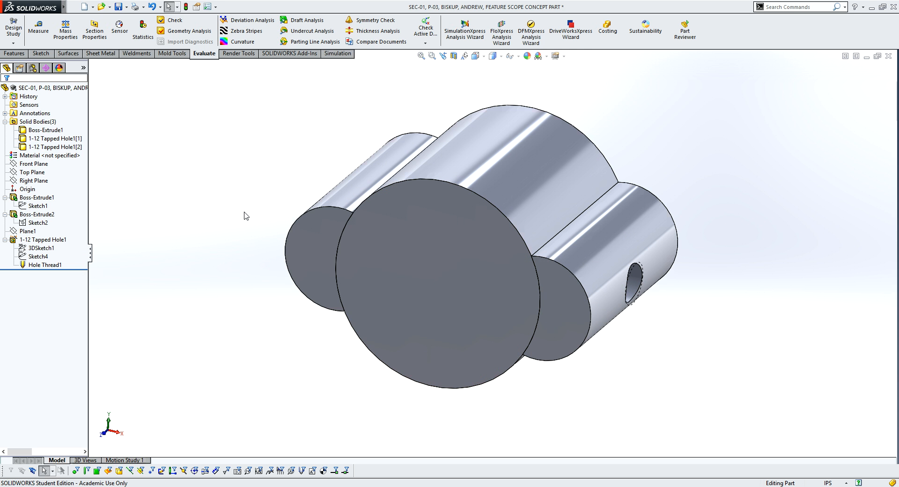
left_click(36, 223)
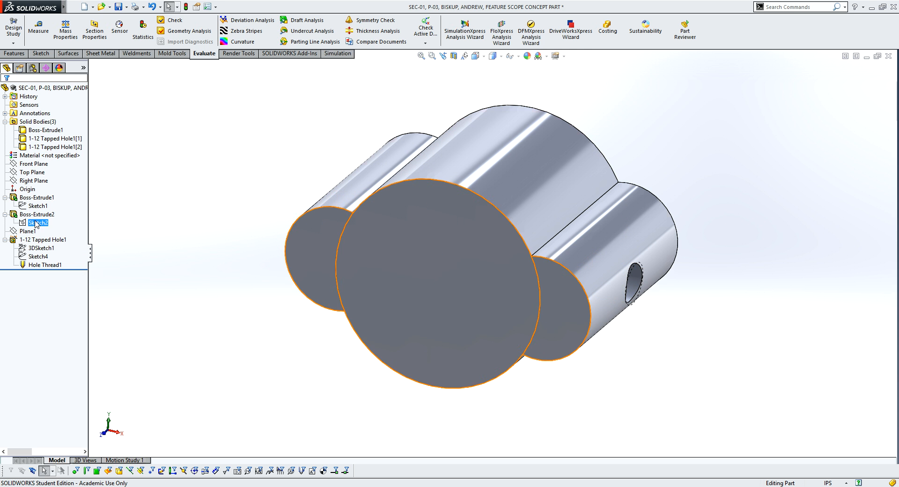
left_click(35, 222)
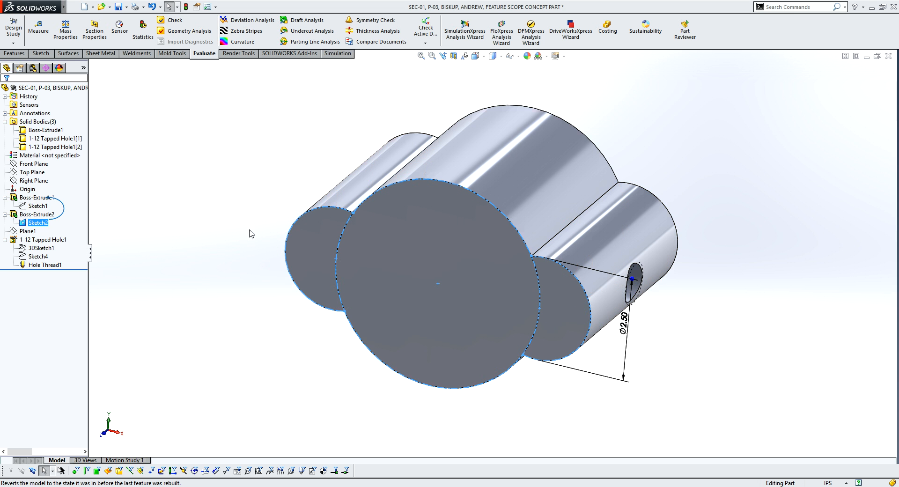
left_click(178, 224)
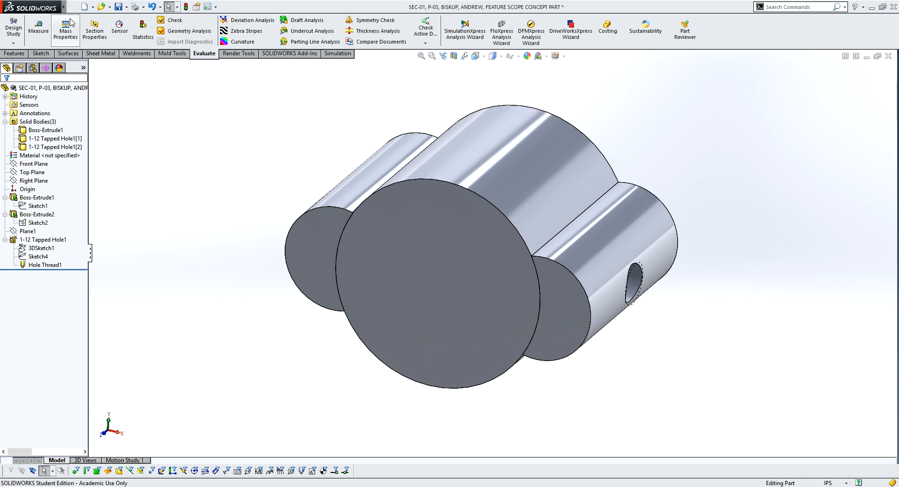
Start a Combine feature with the side body 1-12 Tapped Hole1[2] and the central Boss-Extrude1 as the bodies to combine
left_click(90, 6)
mouse_move(127, 8)
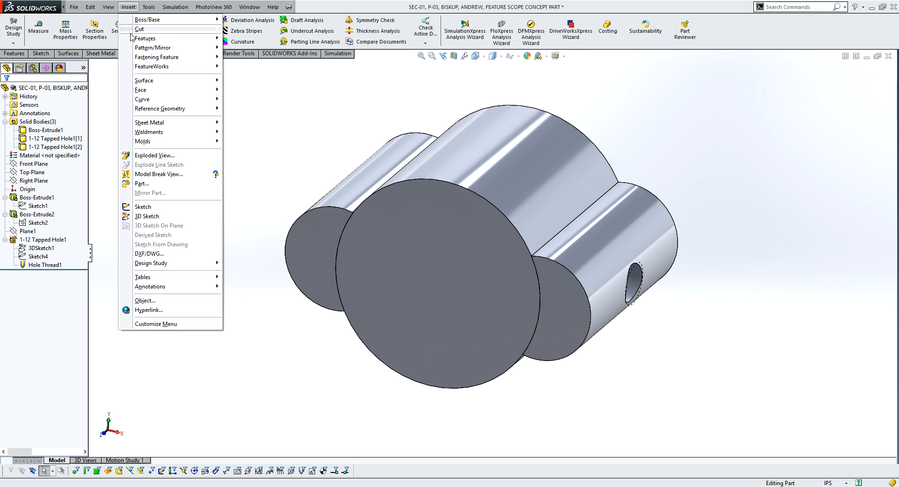
mouse_move(143, 41)
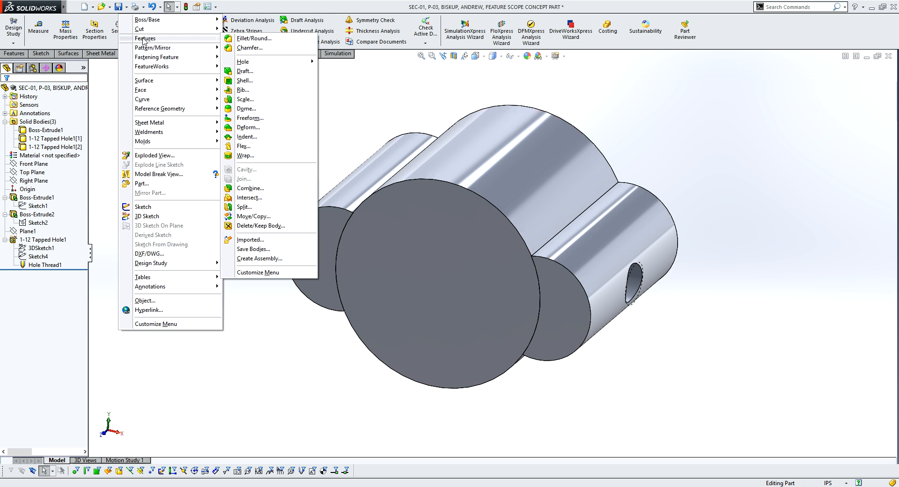
left_click(250, 188)
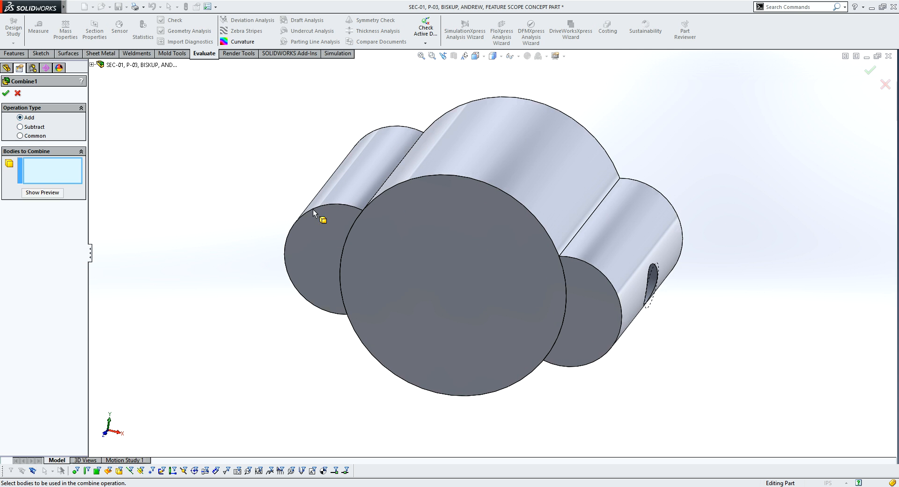
left_click(322, 251)
left_click(410, 257)
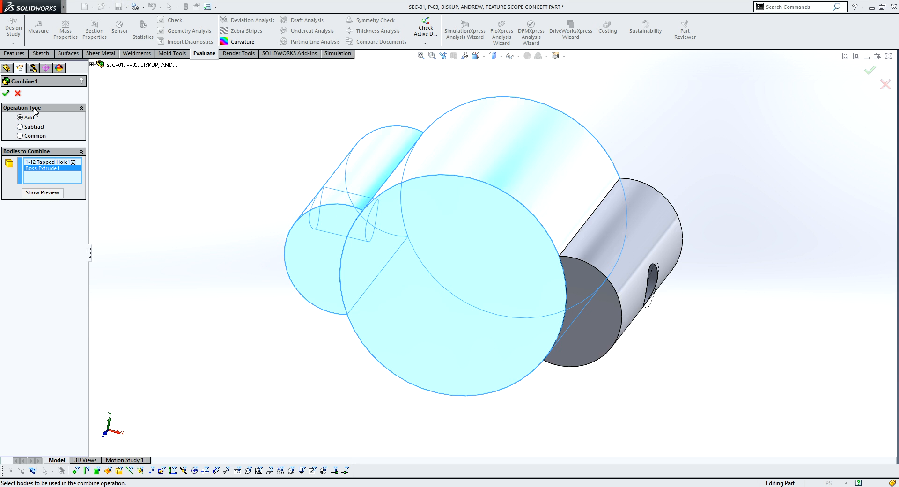
Try the Subtract operation with 1-12 Tapped Hole1[1] as the main body, and accept the combine with the Add operation instead
left_click(20, 126)
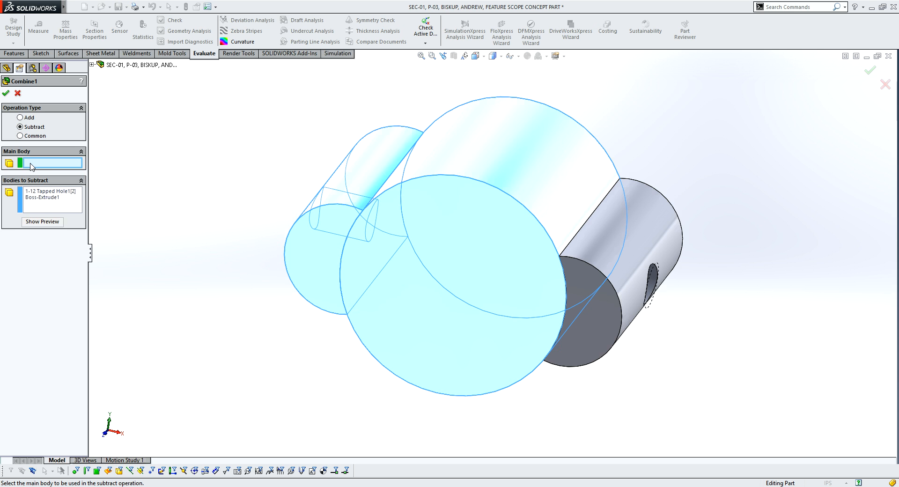
left_click(613, 249)
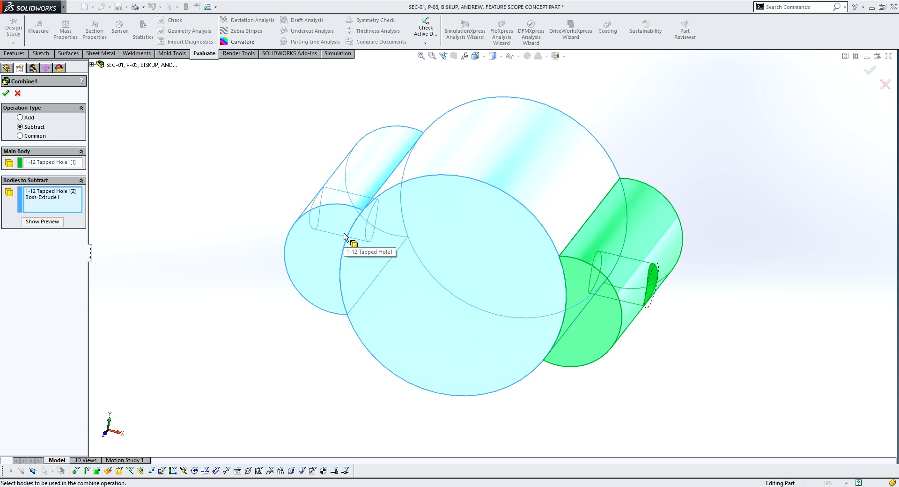
left_click(24, 137)
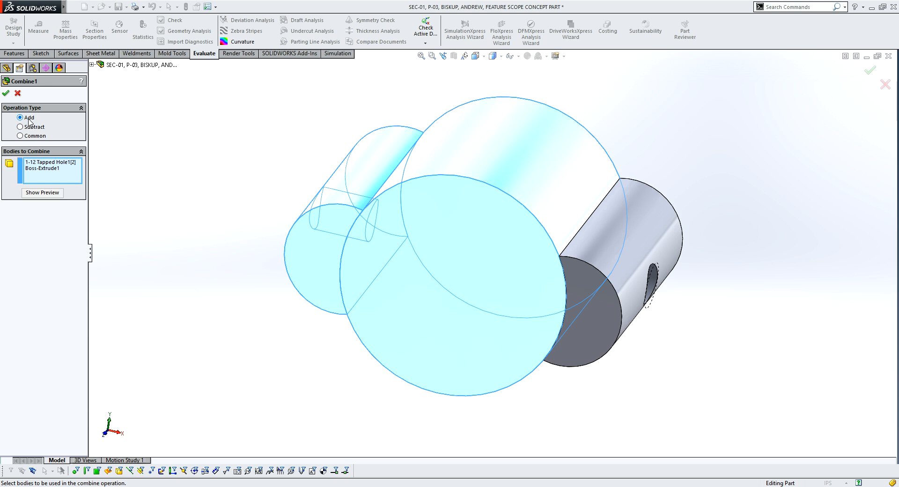
left_click(31, 136)
left_click(6, 93)
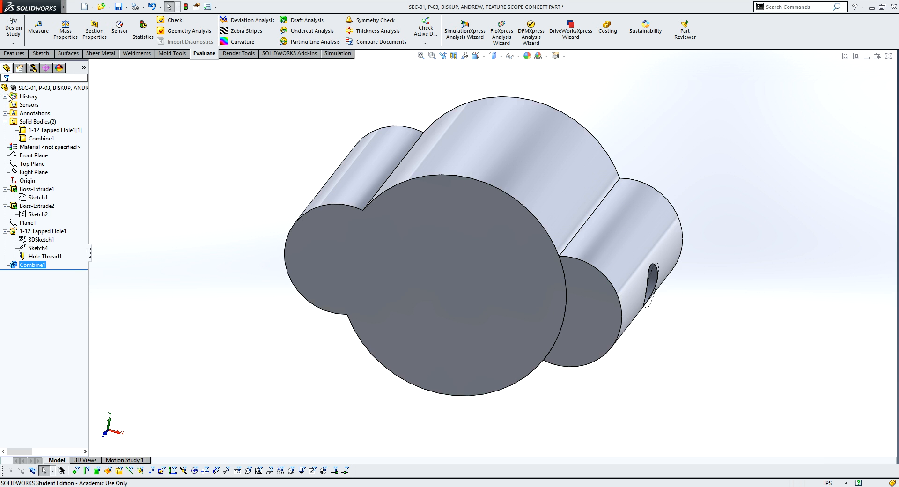
Inspect the solid bodies list and highlight the merged Combine1 body
left_click(369, 241)
left_click(33, 122)
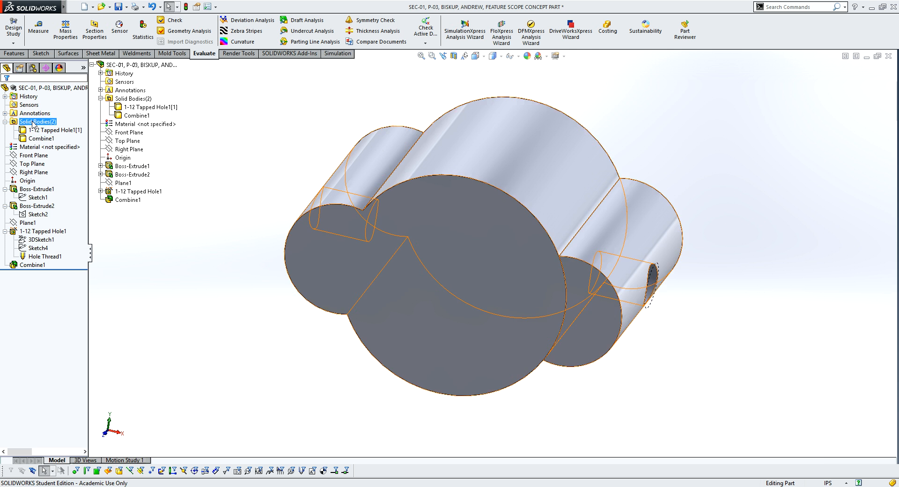
left_click(37, 139)
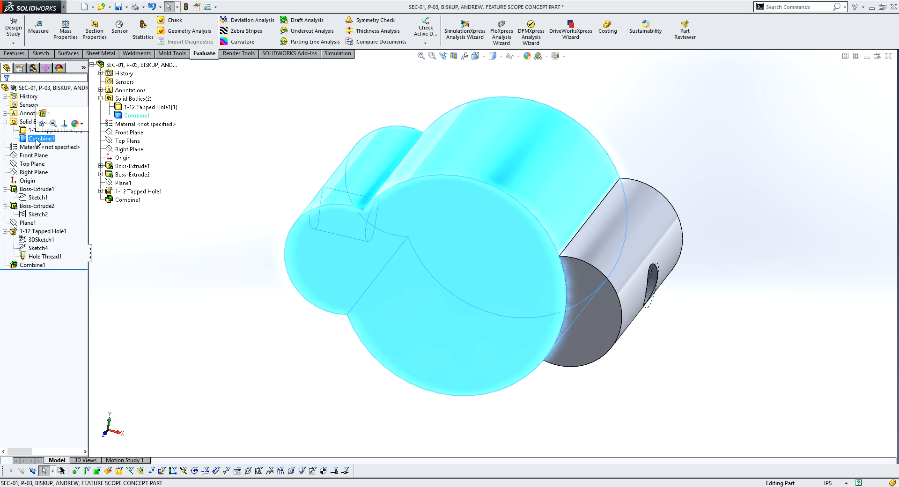
Edit Combine1 to subtract 1-12 Tapped Hole1[2] and Boss-Extrude1 from the main body 1-12 Tapped Hole1[1]
right_click(29, 264)
left_click(158, 272)
left_click(43, 265)
right_click(43, 265)
left_click(49, 240)
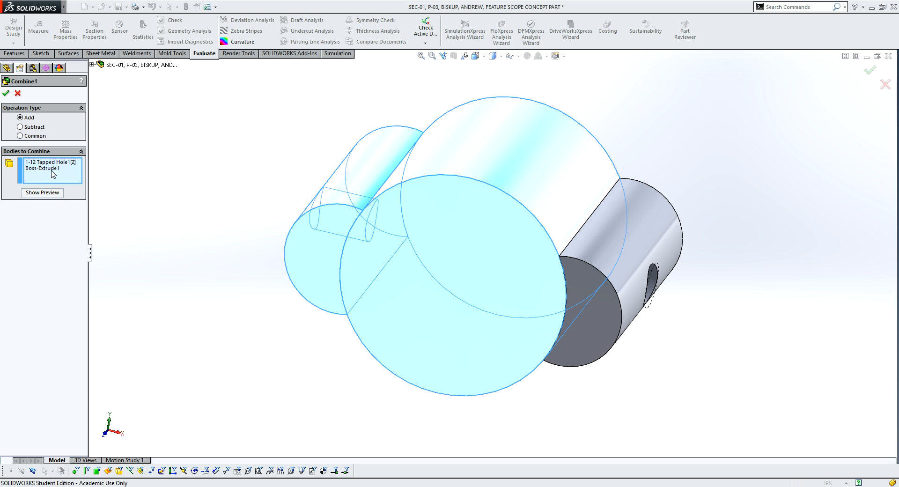
left_click(21, 127)
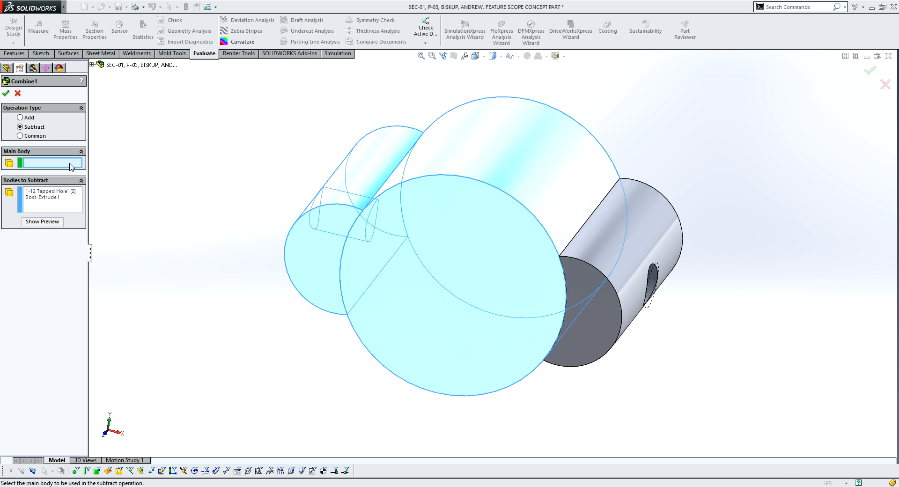
left_click(580, 262)
left_click(6, 93)
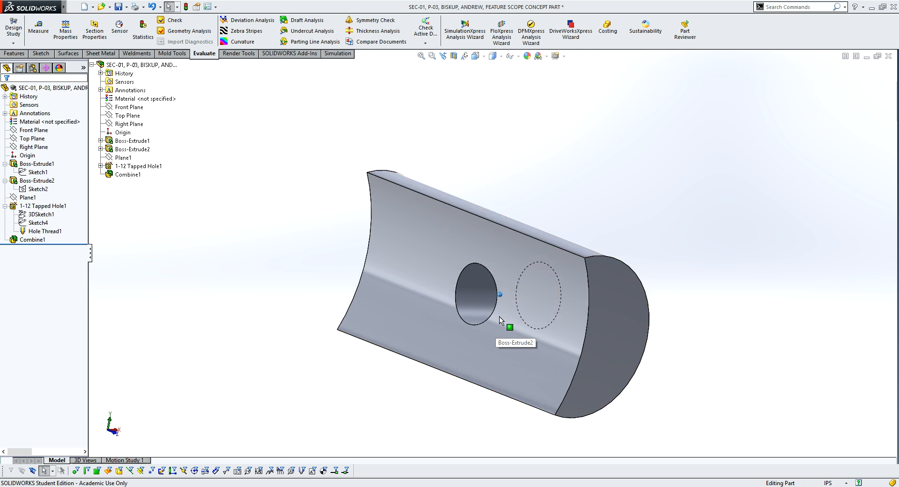
right_click(42, 241)
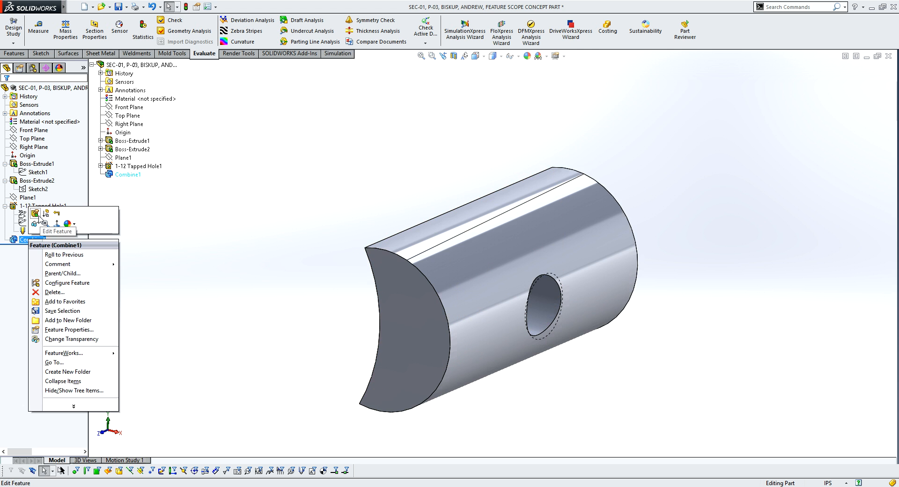
left_click(33, 219)
left_click(32, 118)
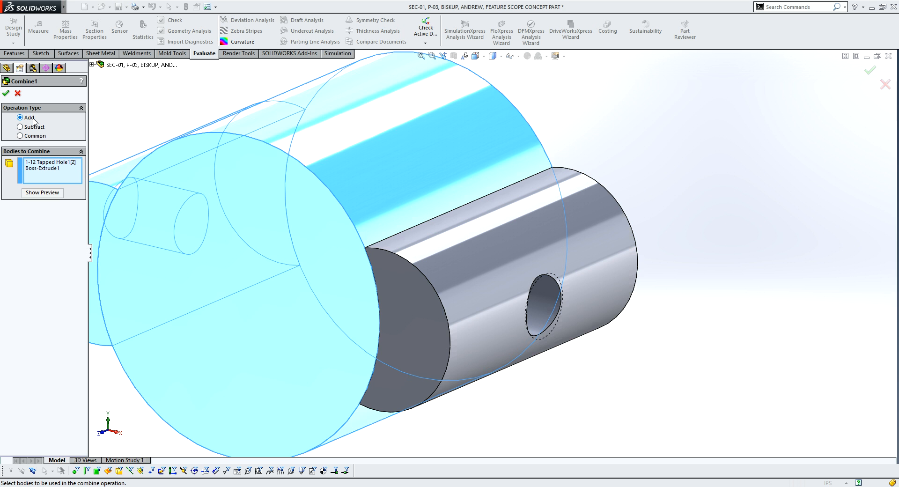
left_click(17, 92)
Delete the Combine1 feature from the part
right_click(38, 240)
left_click(60, 295)
left_click(508, 202)
scroll(578, 261, "up", 1)
scroll(576, 264, "down", 3)
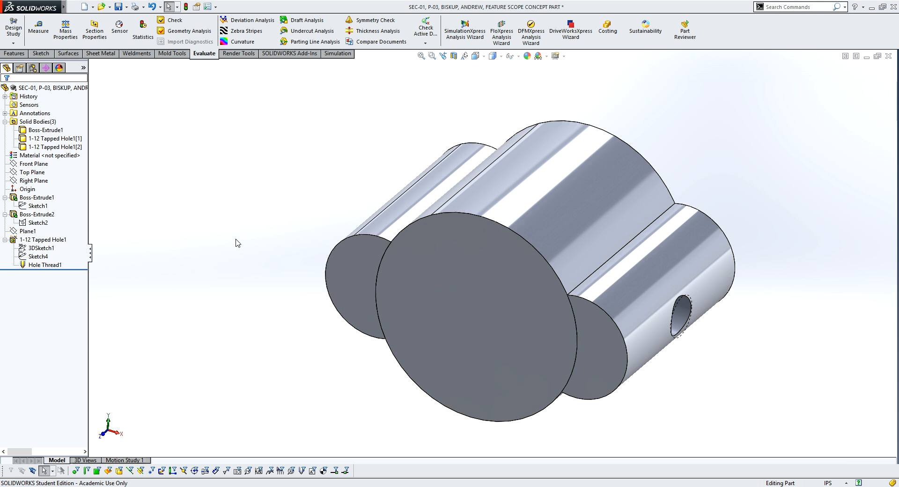